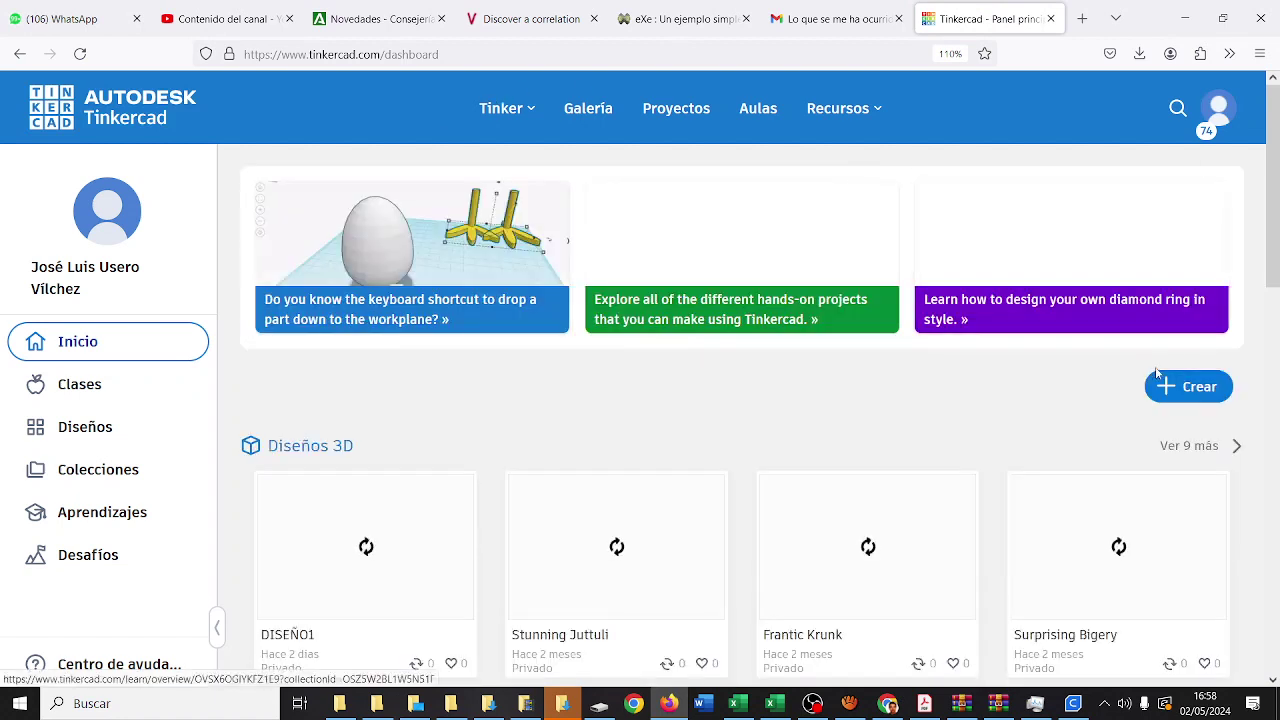
Create a new 3D design from the dashboard
click(1168, 387)
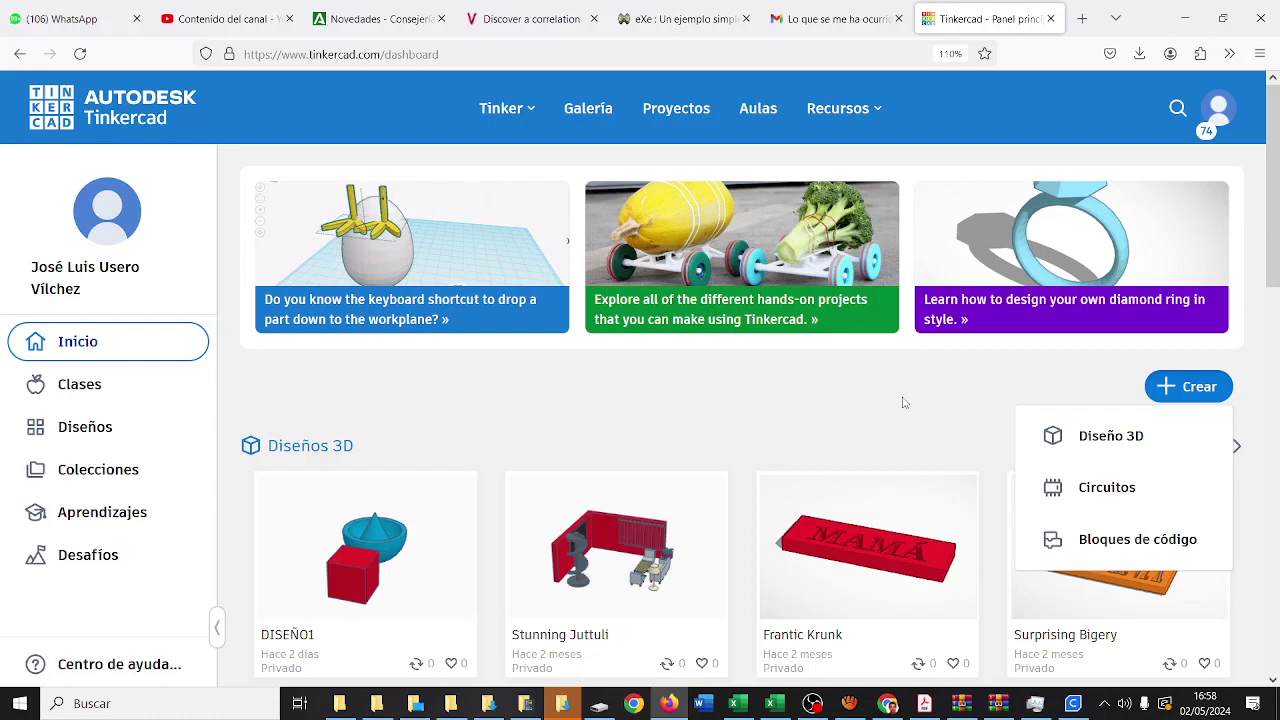
scroll(910, 396, down, 1)
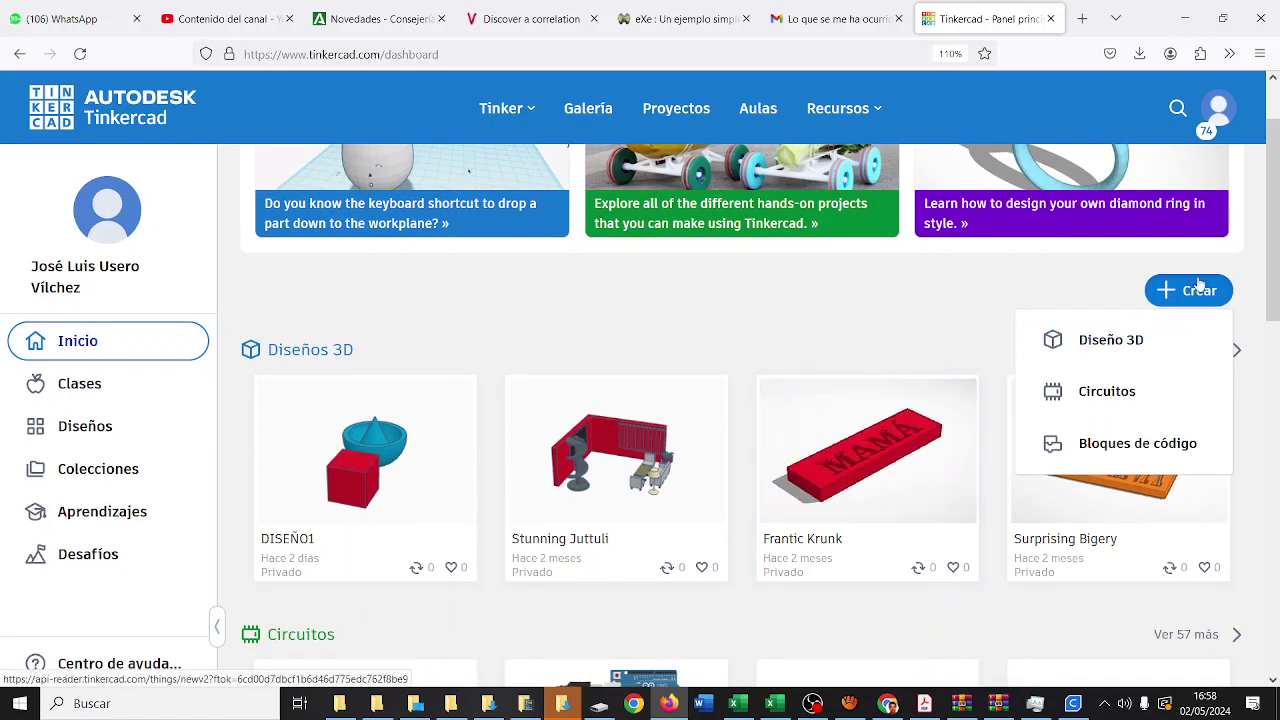
click(1100, 343)
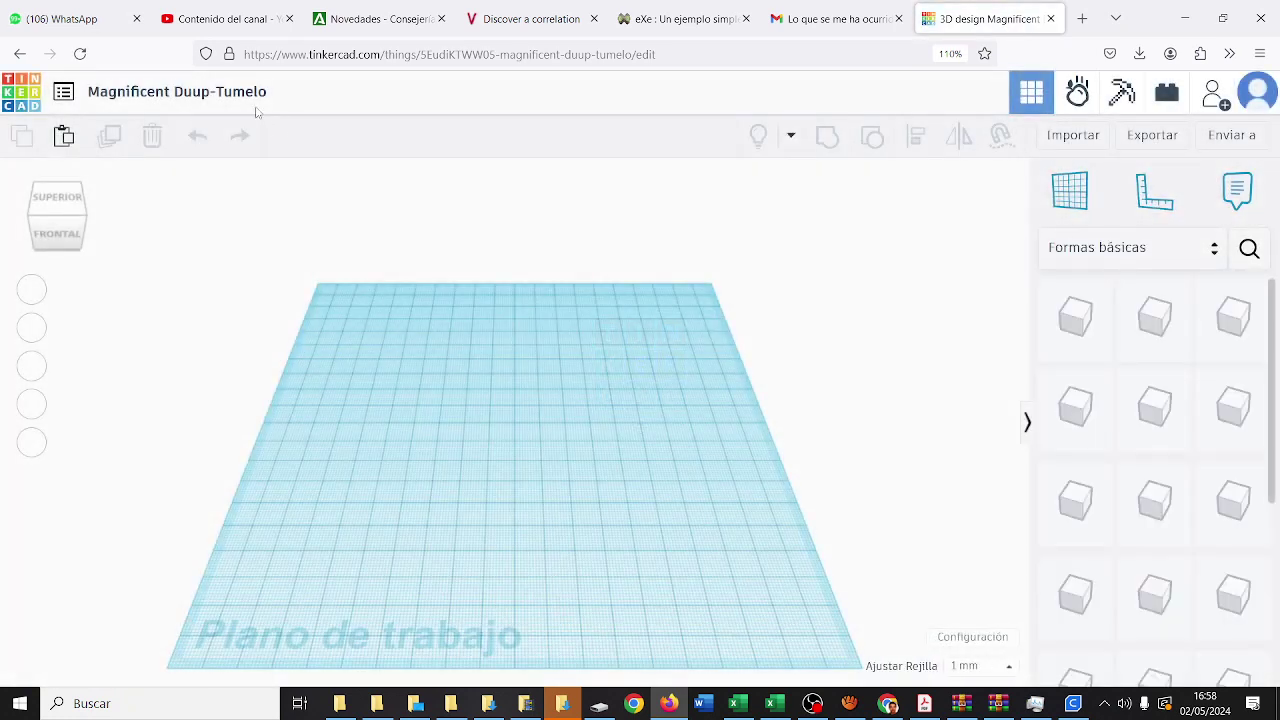
Rename the design as LLAVERO3
click(231, 88)
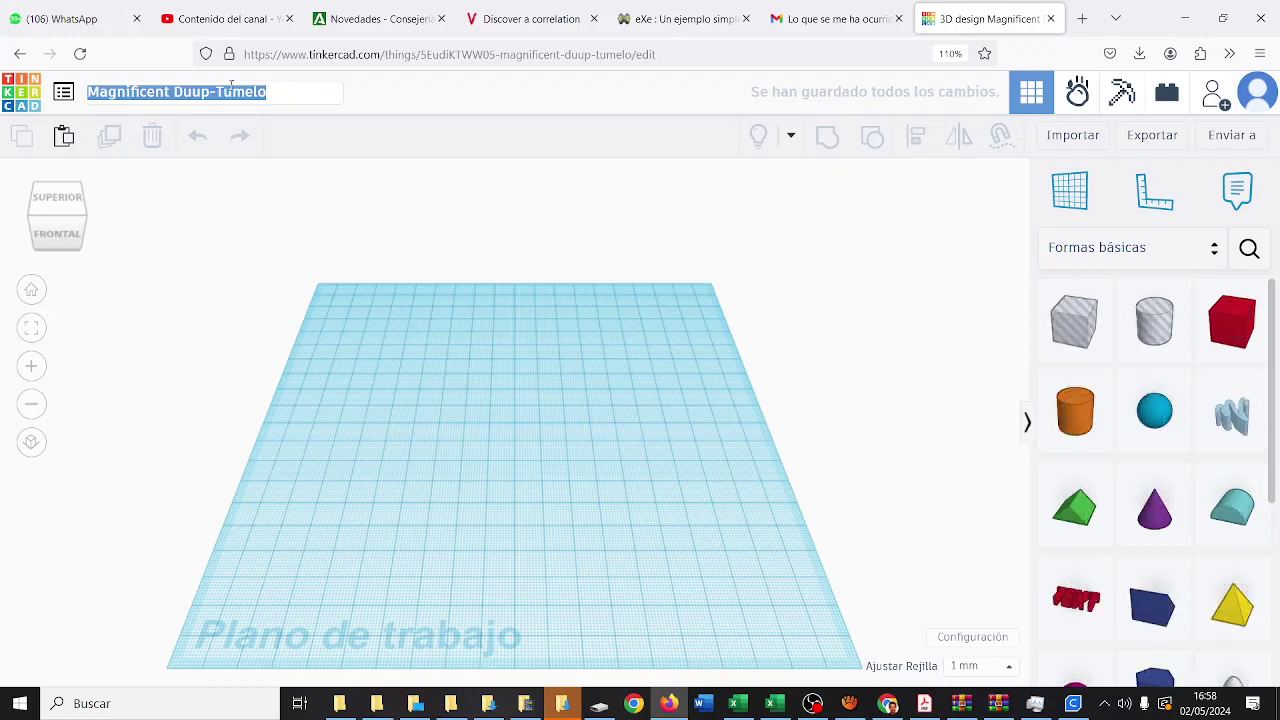
key(BackSpace)
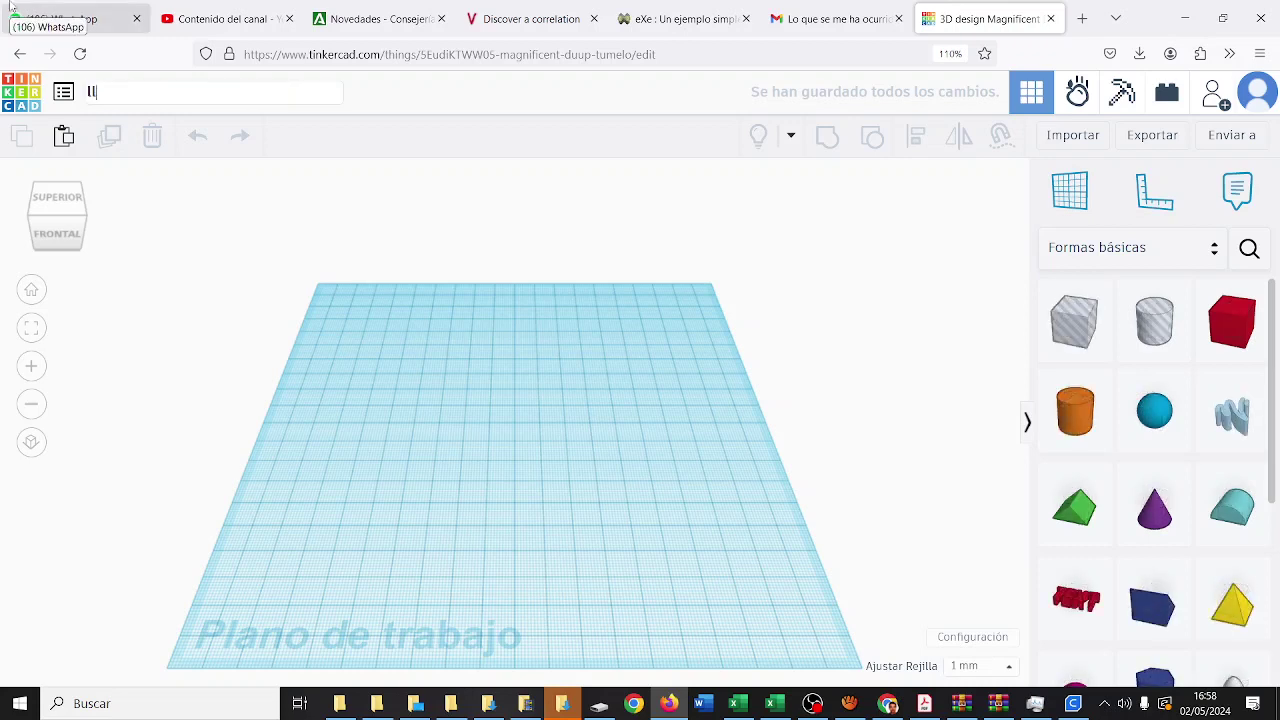
text(LLAVERO3)
key(Return)
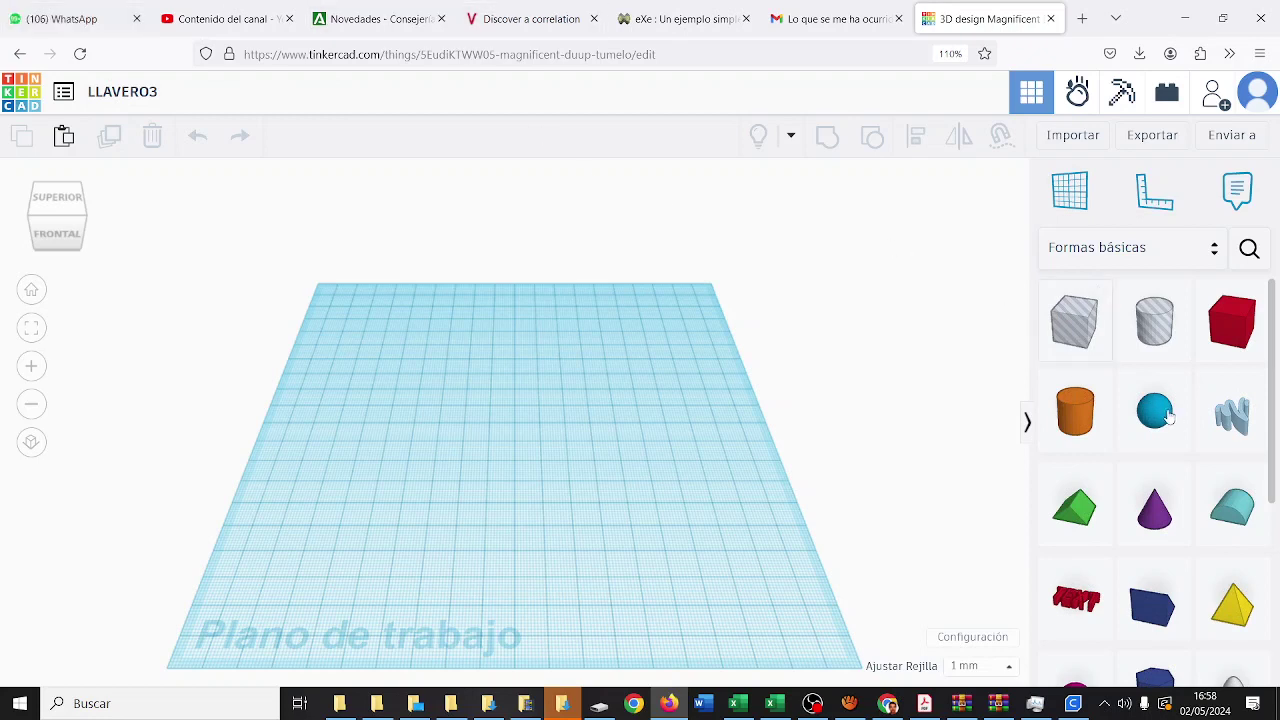
Place a diamond (Diamante) from the basic shapes near the middle of the workplane
scroll(1160, 410, down, 3)
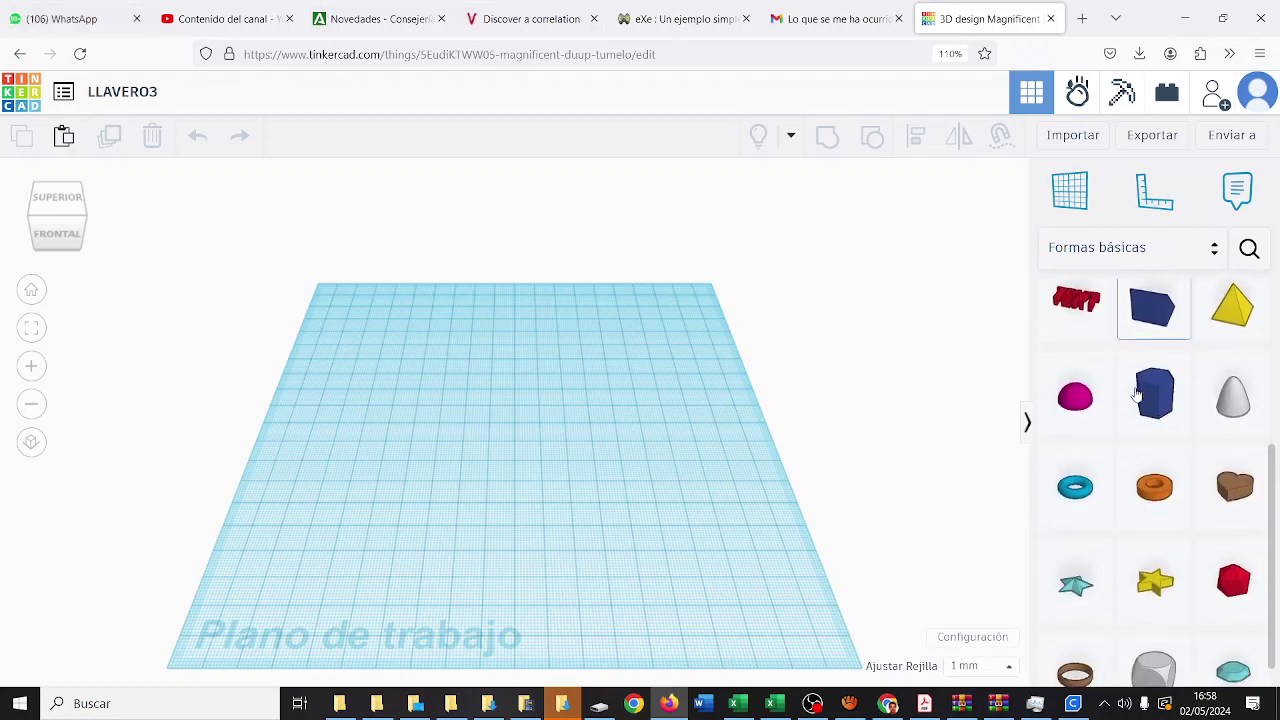
scroll(1137, 395, down, 1)
scroll(1137, 398, up, 1)
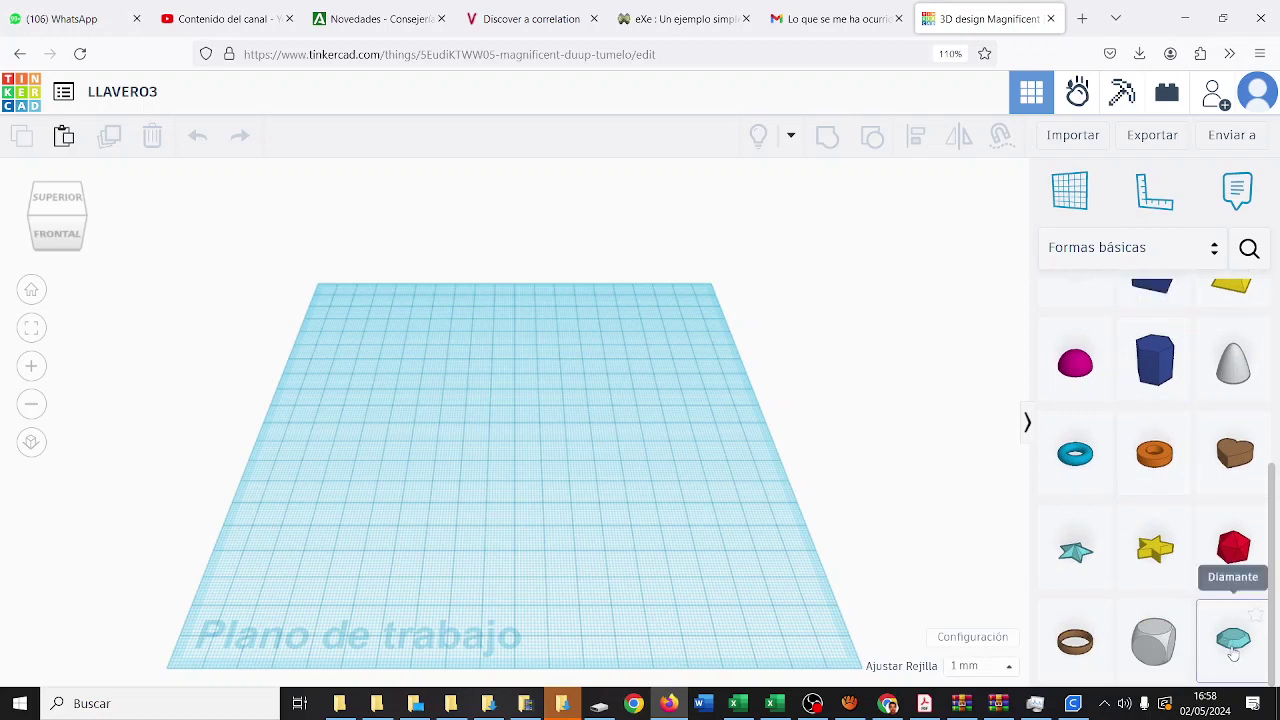
drag(1235, 647, 514, 437)
key(f)
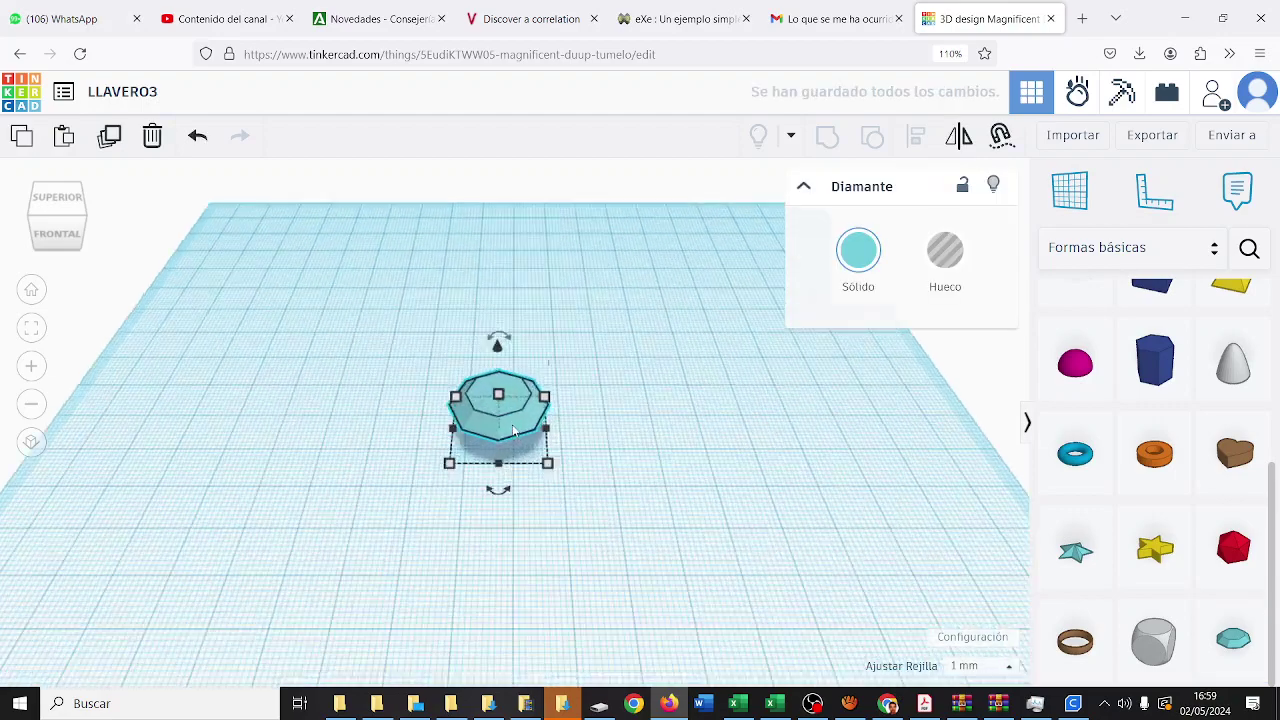
right_drag(662, 425, 638, 393)
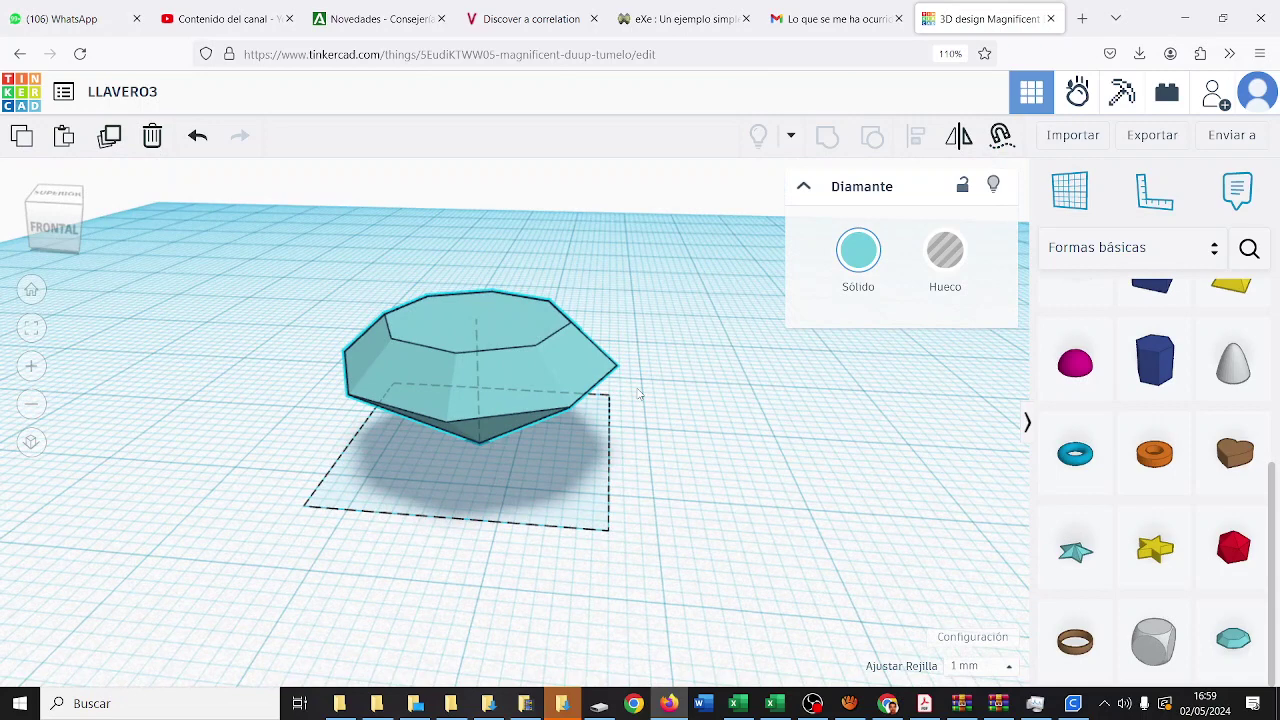
Rotate the diamond 180° so its point faces up, and delete it from the workplane
mouse_move(507, 262)
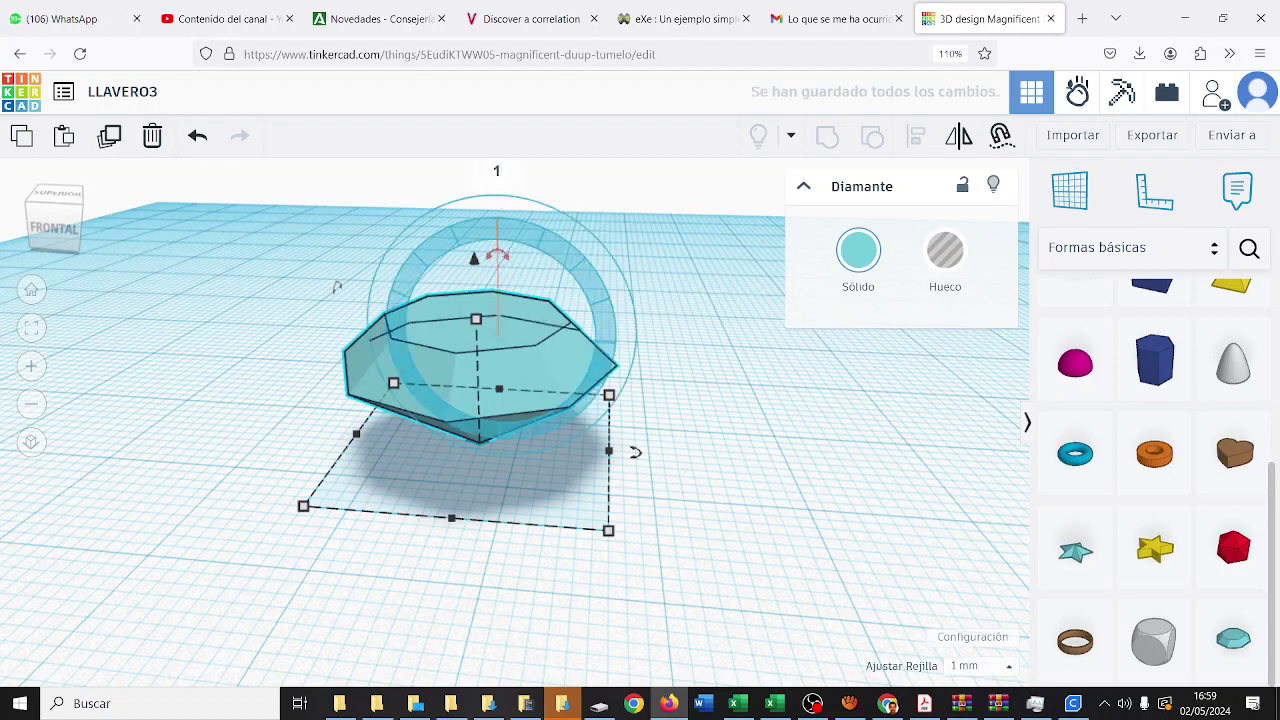
key(Return)
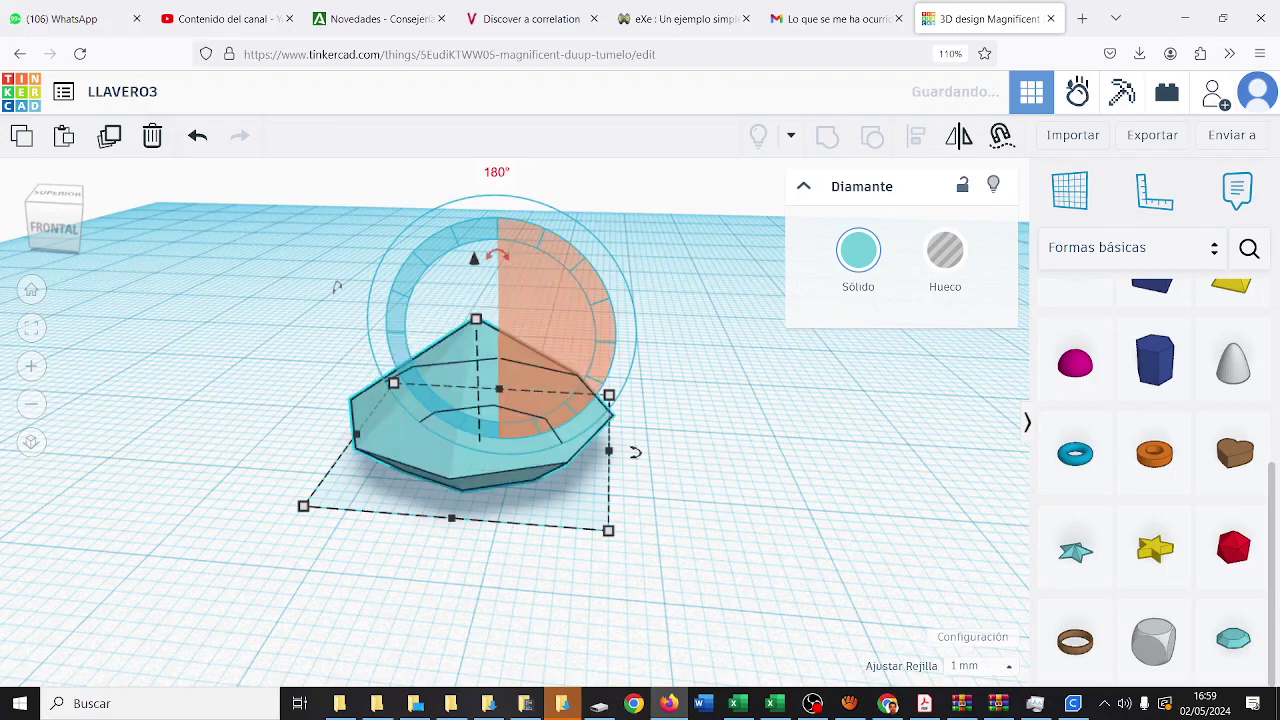
click(748, 395)
scroll(578, 438, down, 2)
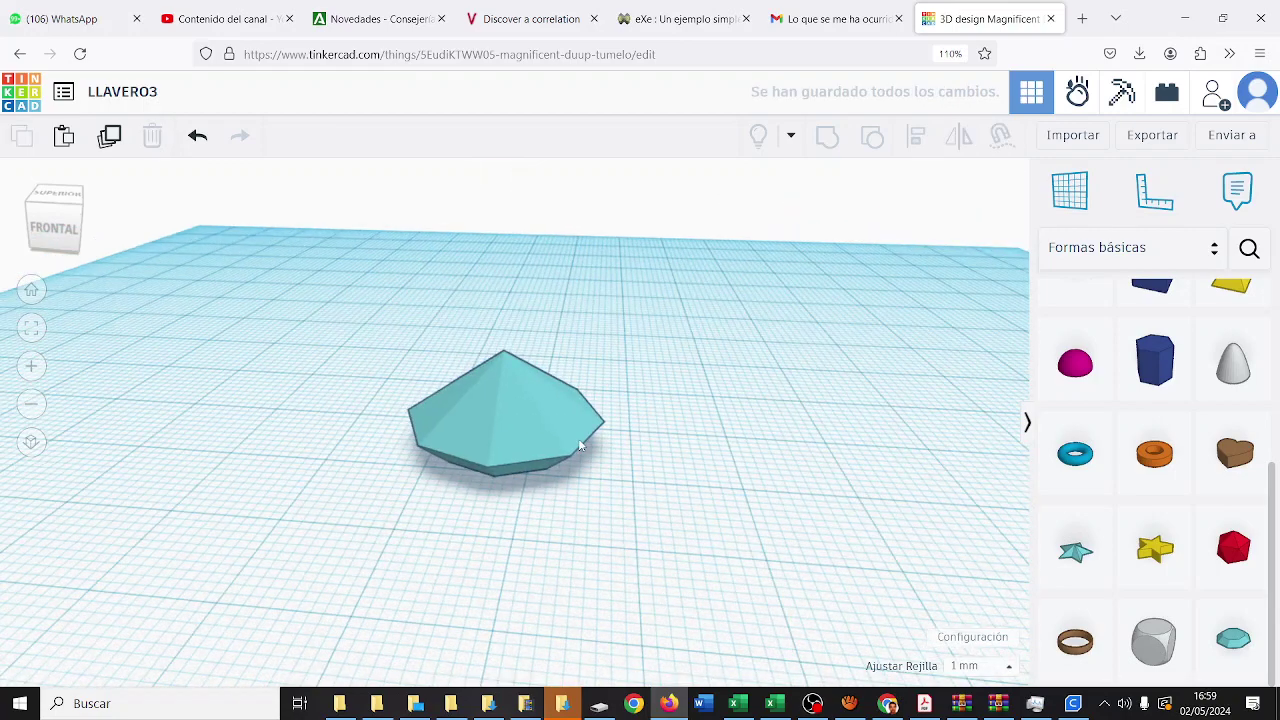
scroll(578, 438, up, 4)
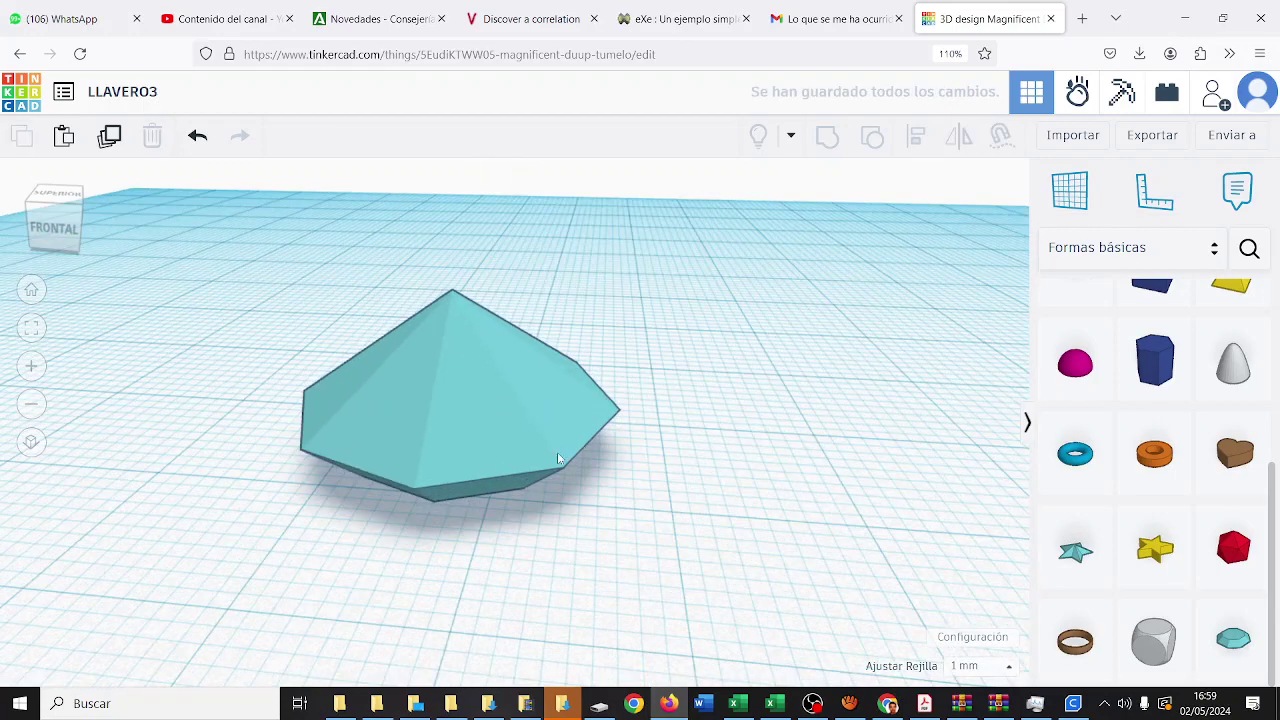
click(558, 457)
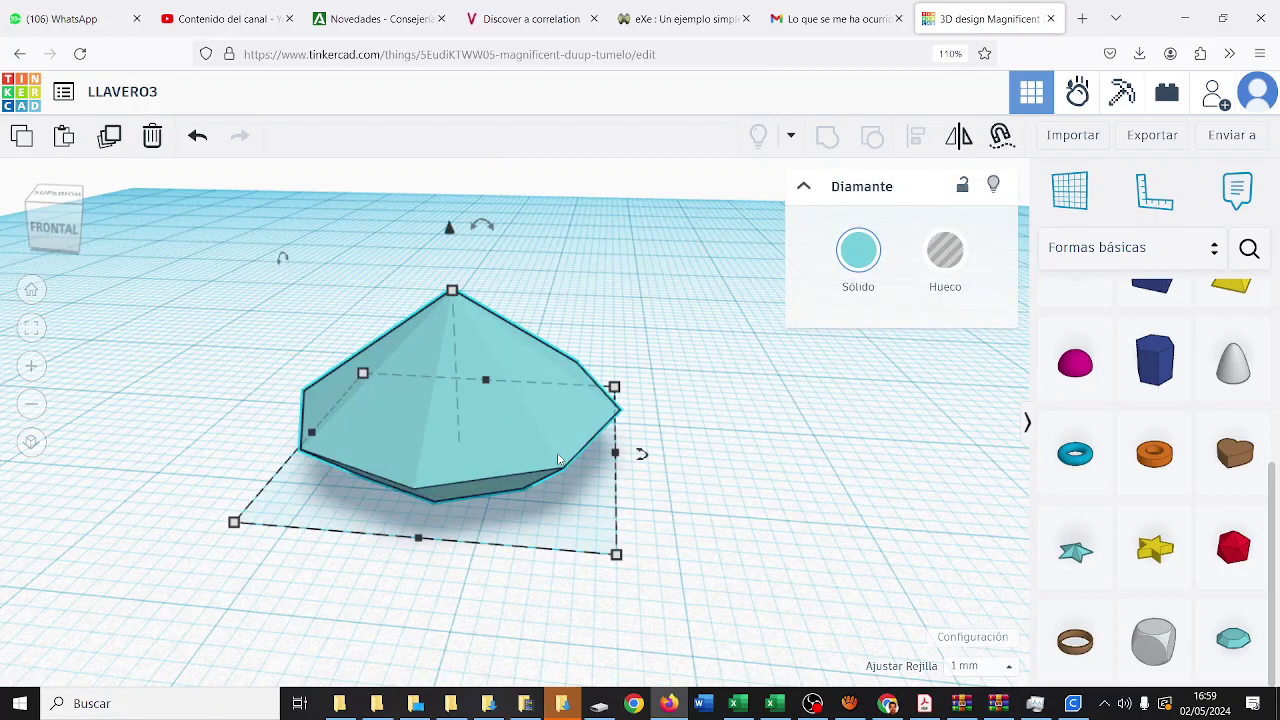
key(Delete)
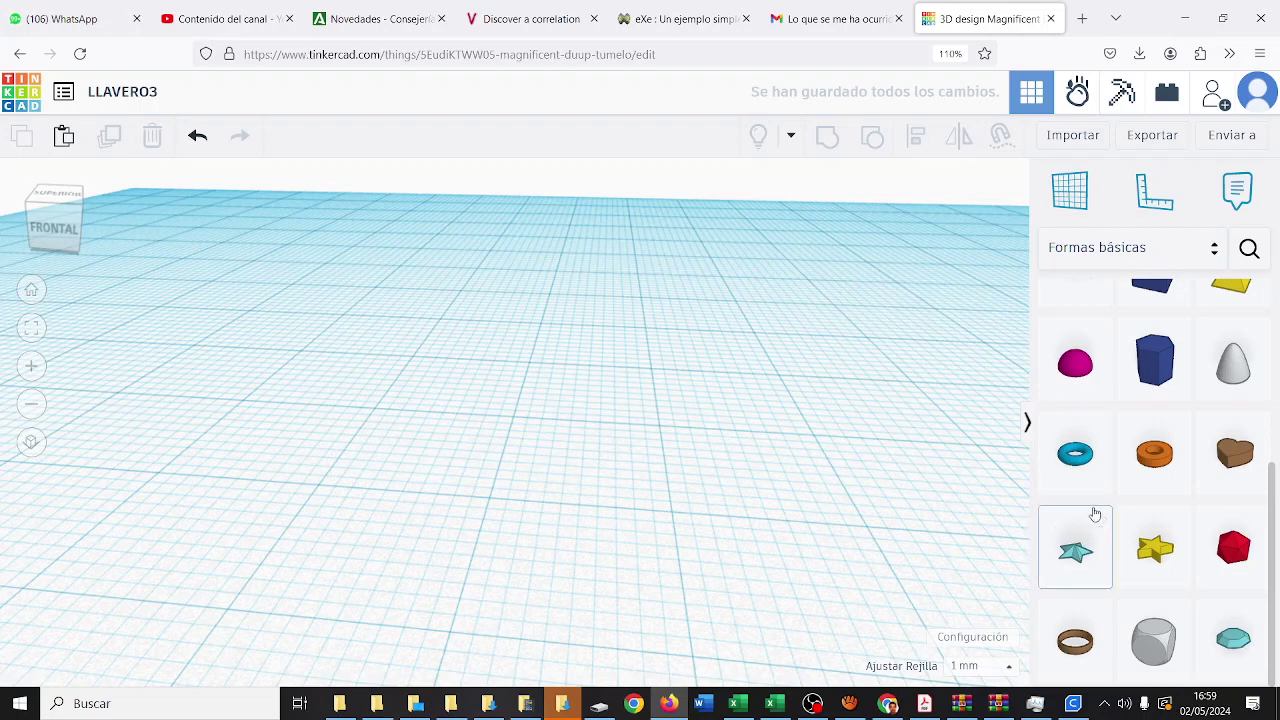
Place a Scribble shape from the basic shapes on the workplane to start a freehand drawing
scroll(1152, 543, up, 3)
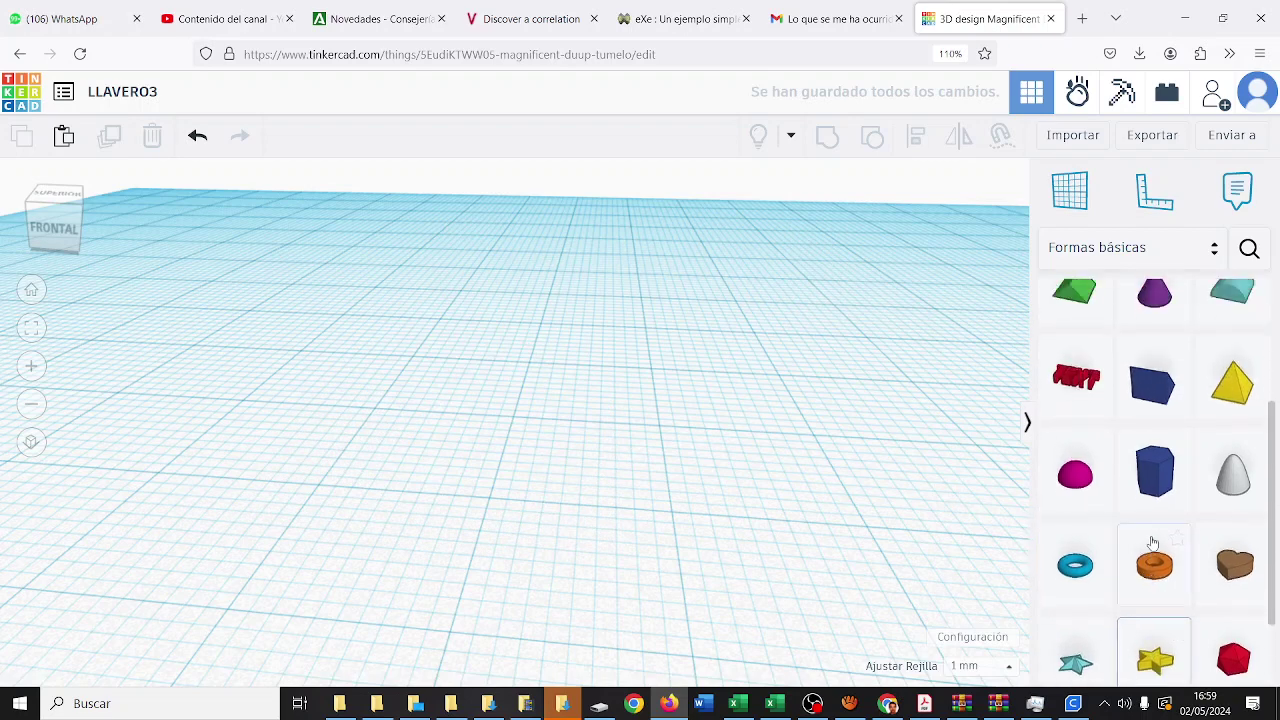
scroll(1152, 543, up, 2)
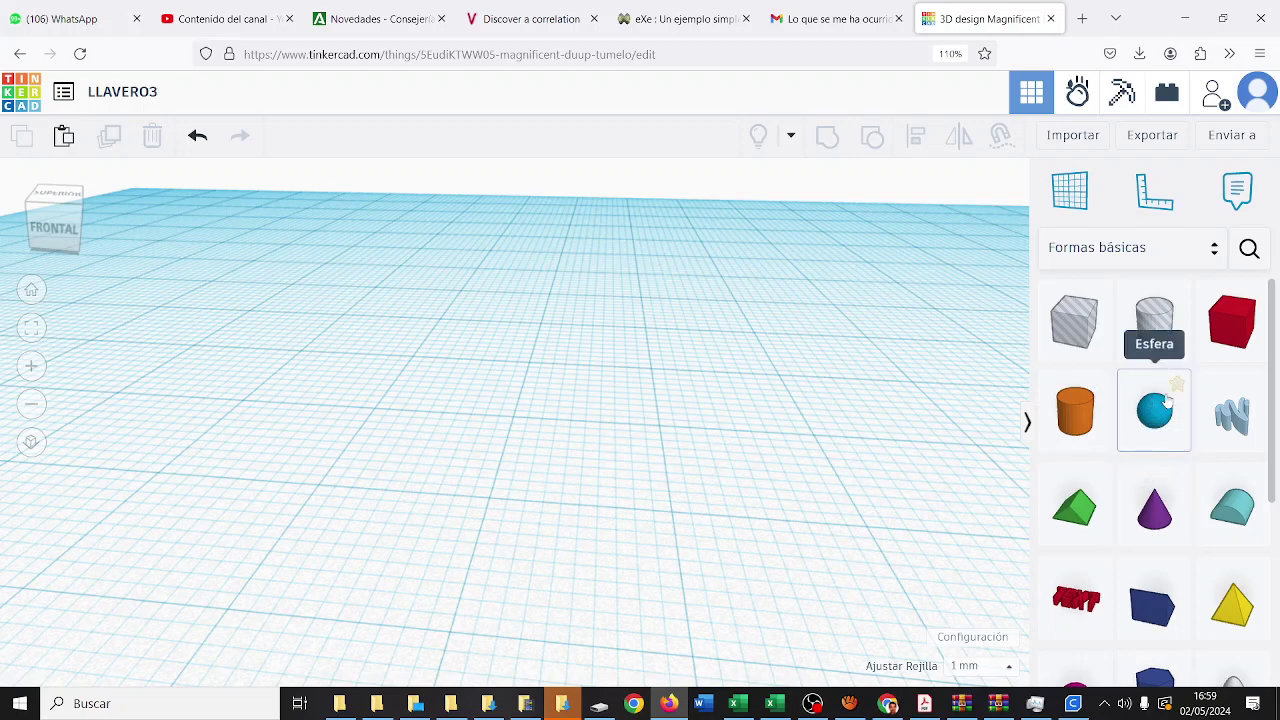
scroll(1167, 398, down, 4)
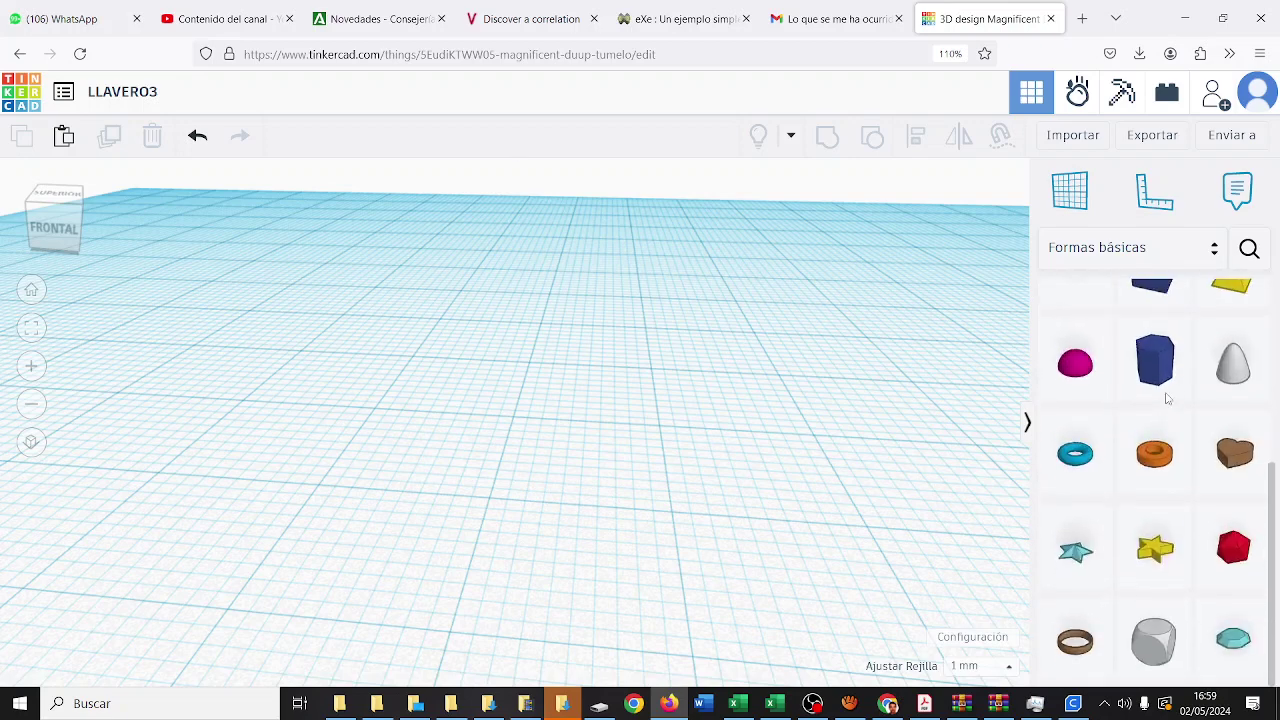
scroll(1166, 398, up, 3)
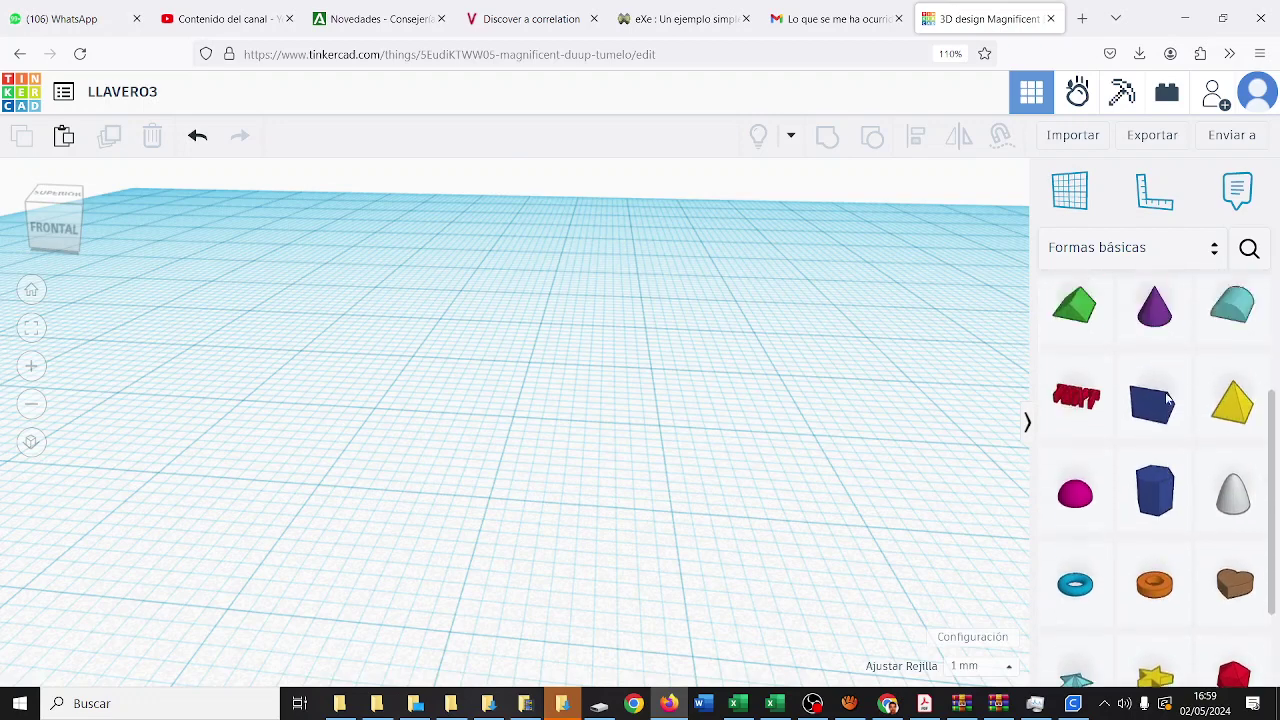
scroll(1167, 398, up, 1)
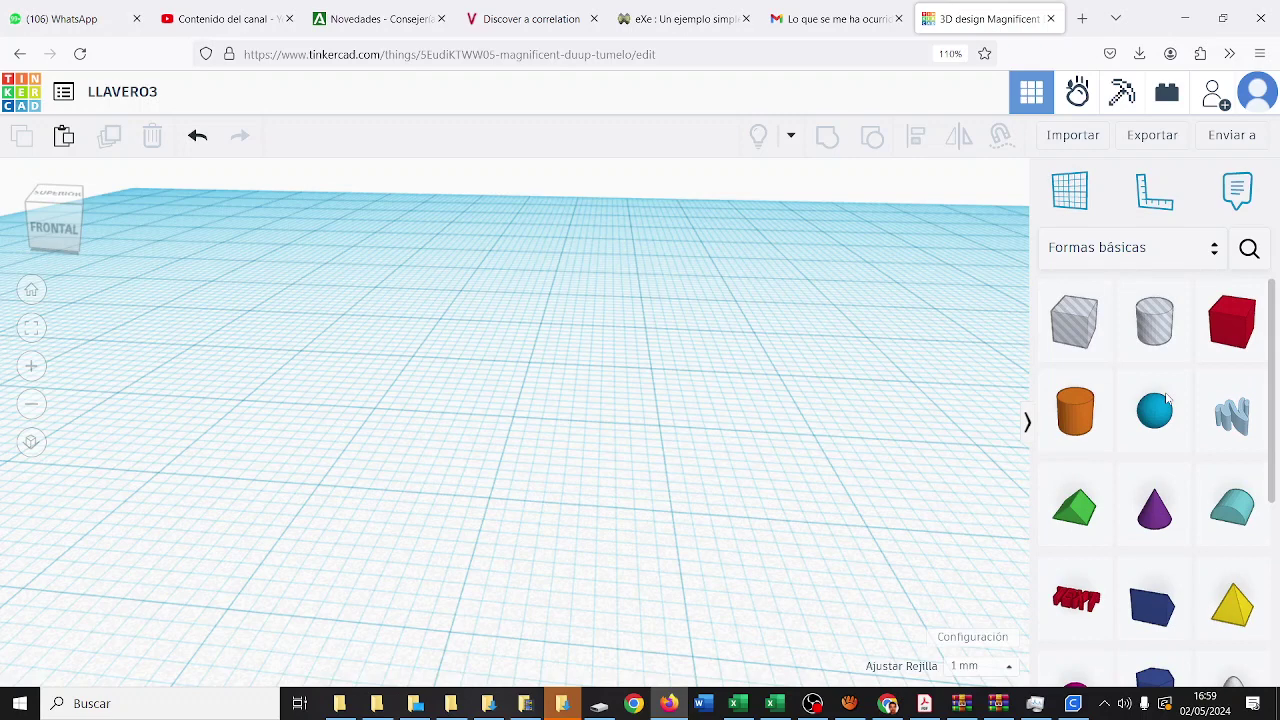
click(1234, 428)
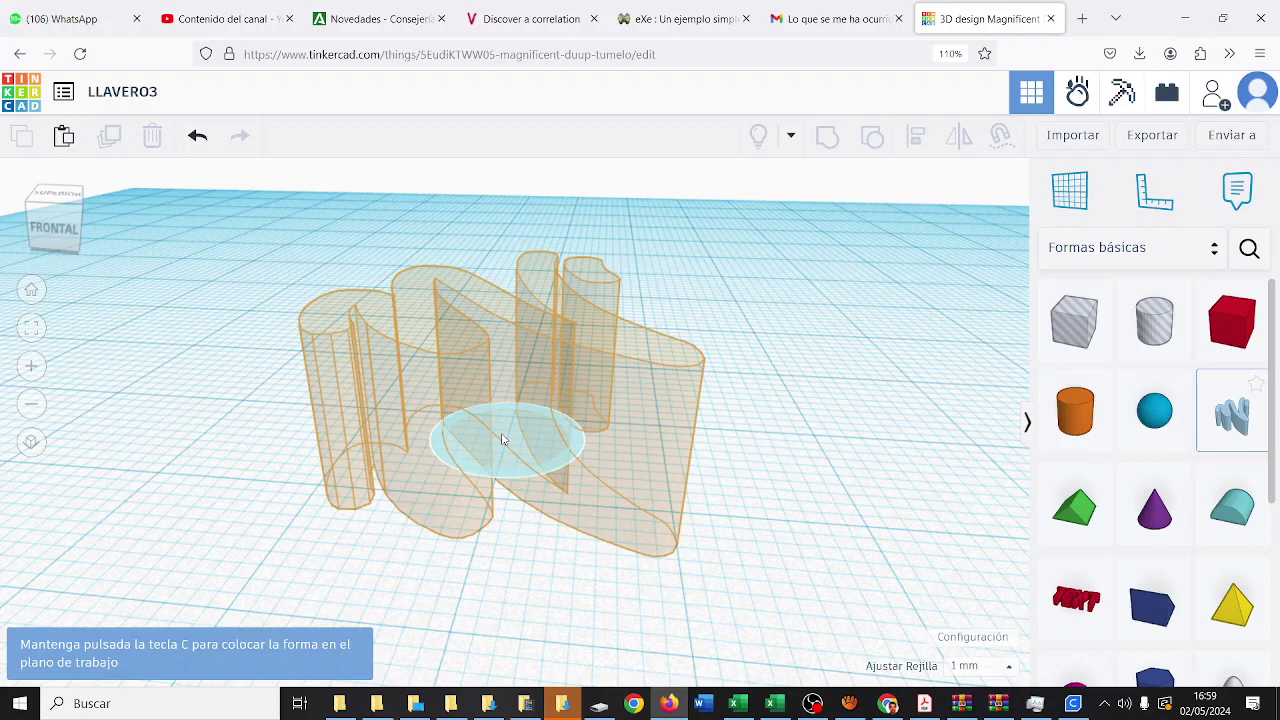
click(632, 410)
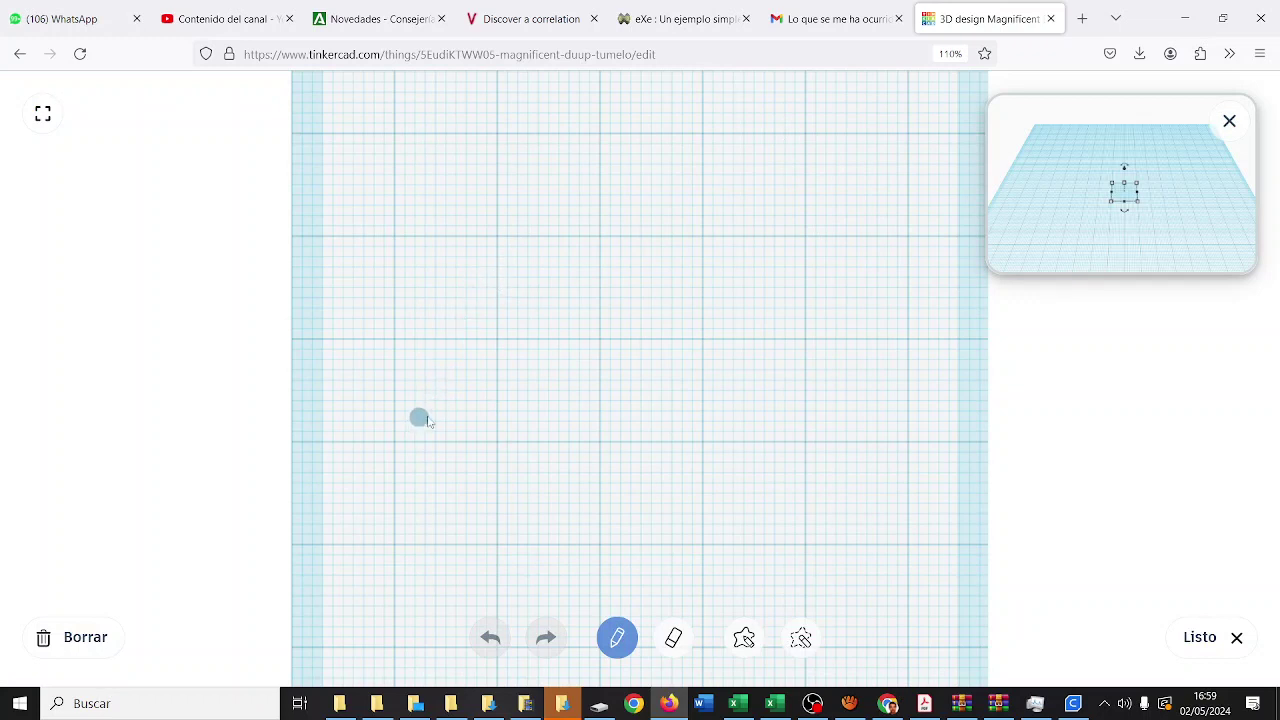
Handwrite the word "Mama" as the scribble, finish the drawing, and delete the resulting shape
mouse_move(420, 418)
mouse_down()
mouse_move(487, 352)
mouse_move(529, 256)
mouse_up()
mouse_move(516, 300)
mouse_down()
mouse_move(609, 260)
mouse_move(569, 380)
mouse_move(660, 386)
mouse_move(749, 420)
mouse_move(771, 366)
mouse_move(788, 416)
mouse_move(871, 425)
mouse_move(860, 366)
mouse_move(956, 399)
mouse_up()
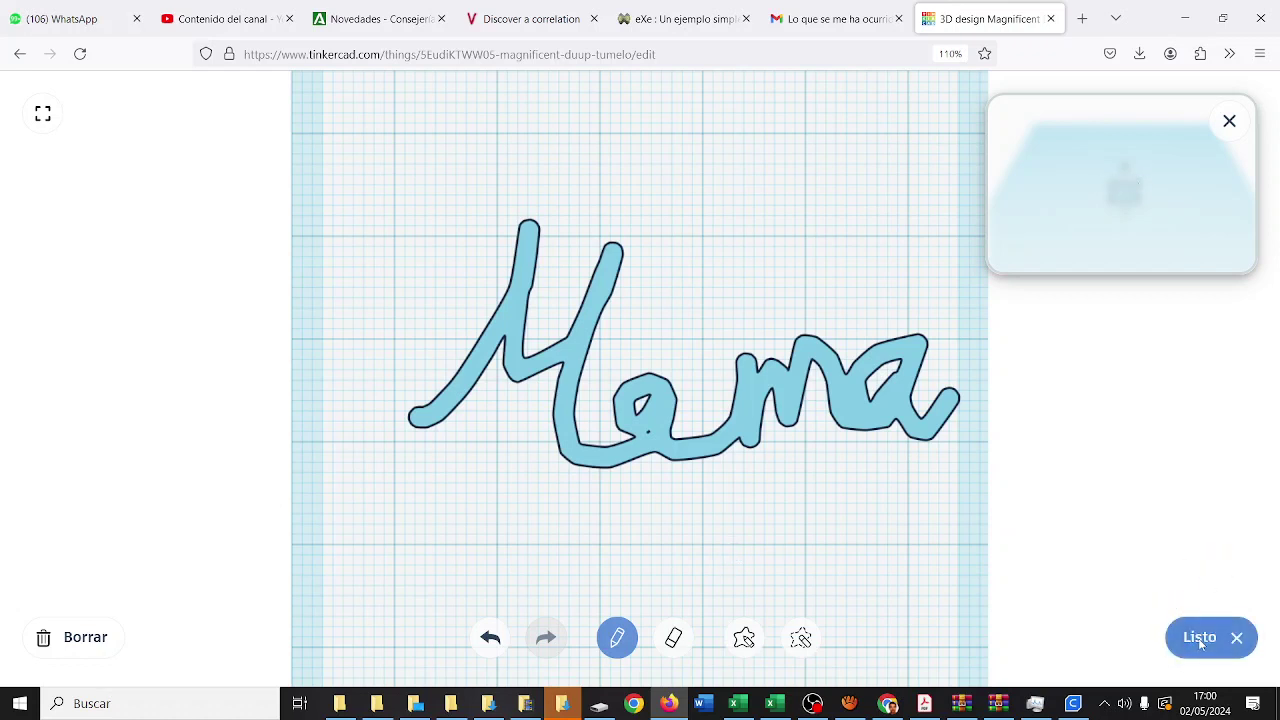
click(1201, 639)
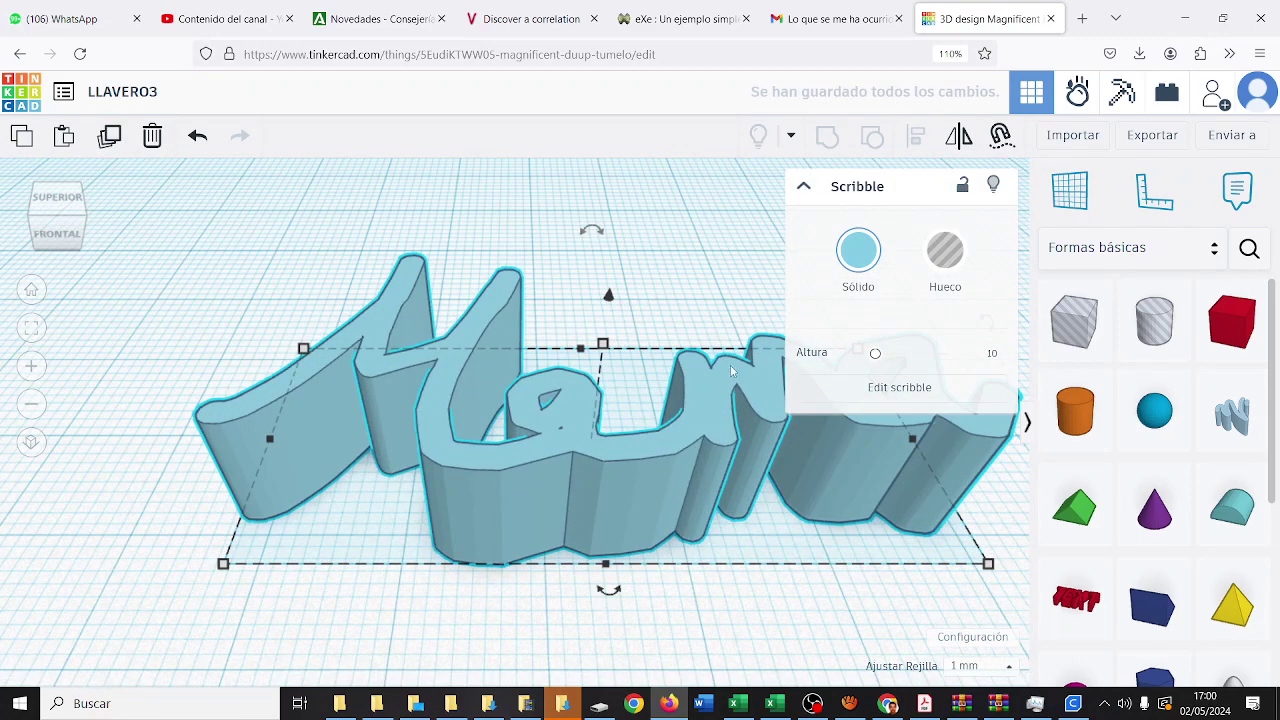
key(Delete)
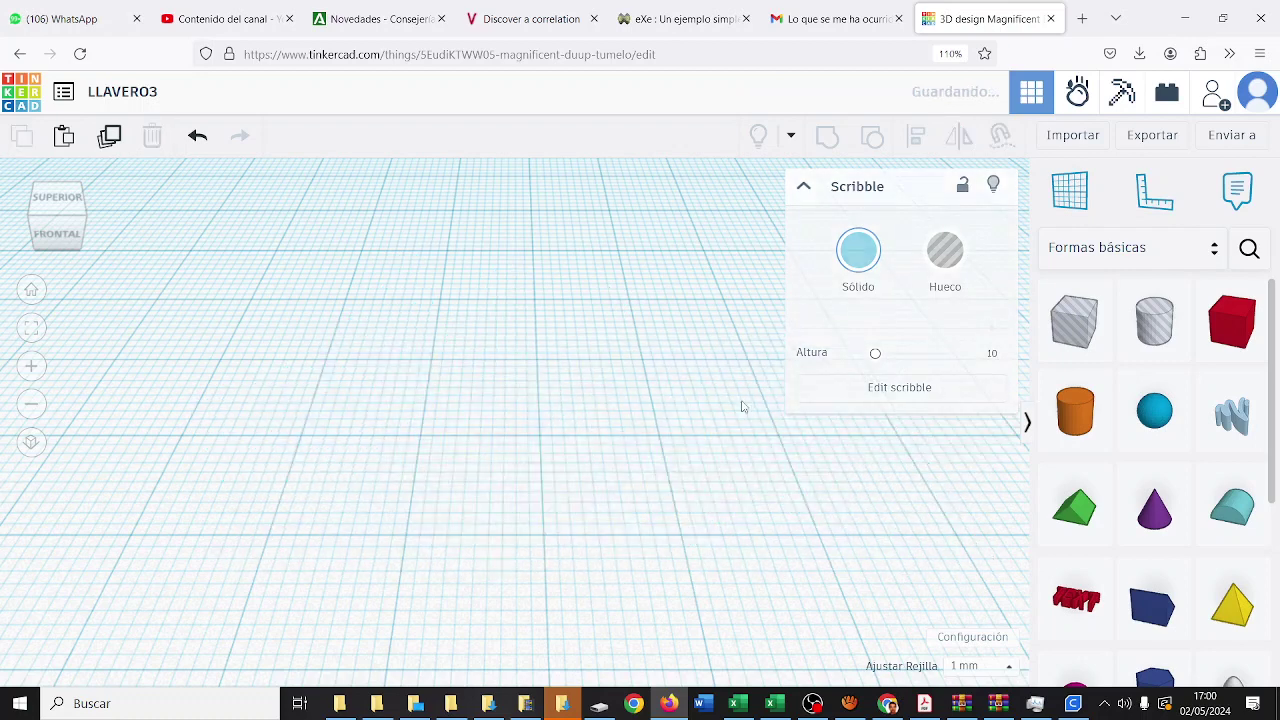
Place a six-sided polygon (Polígono) from the basic shapes on the workplane
scroll(1233, 334, down, 5)
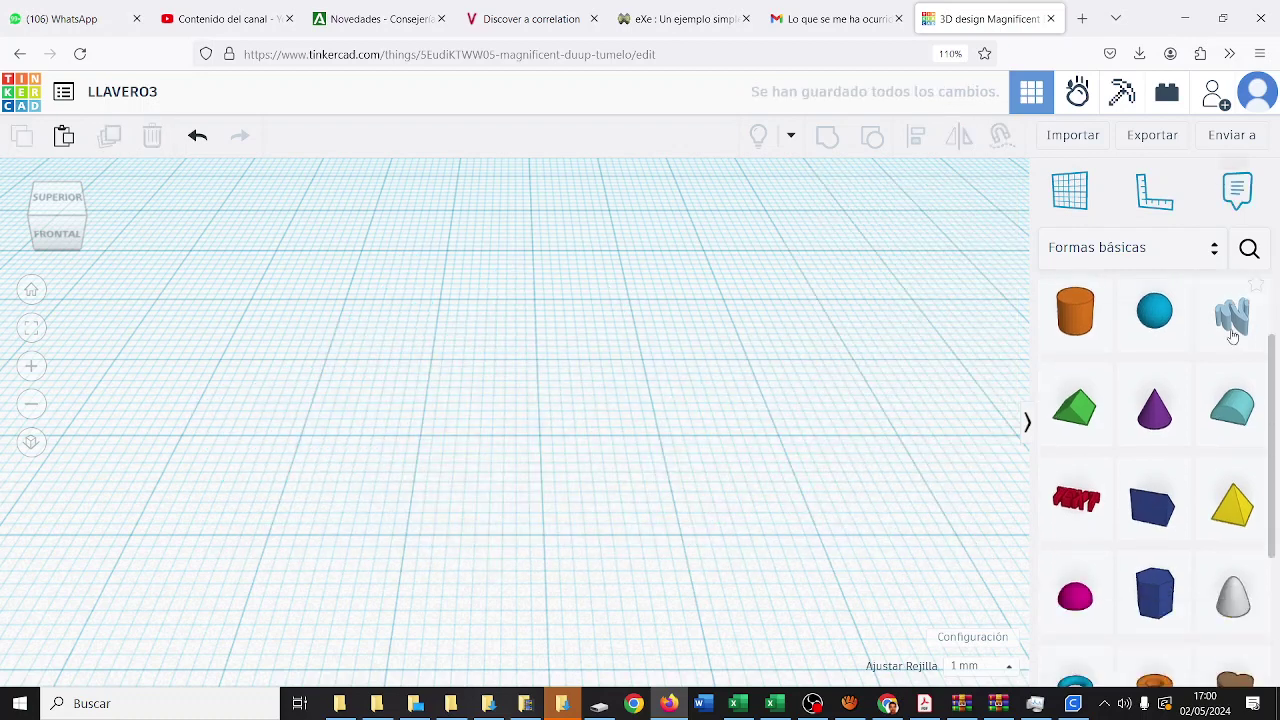
scroll(1233, 334, up, 3)
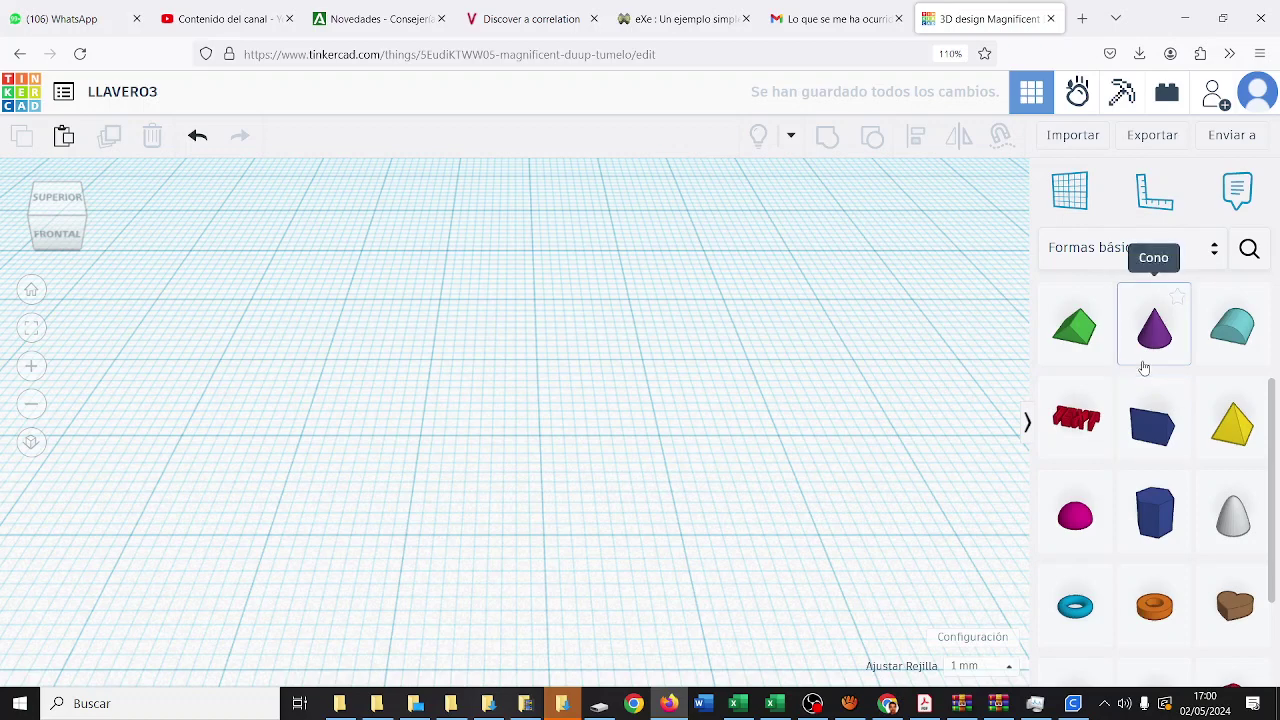
click(1154, 512)
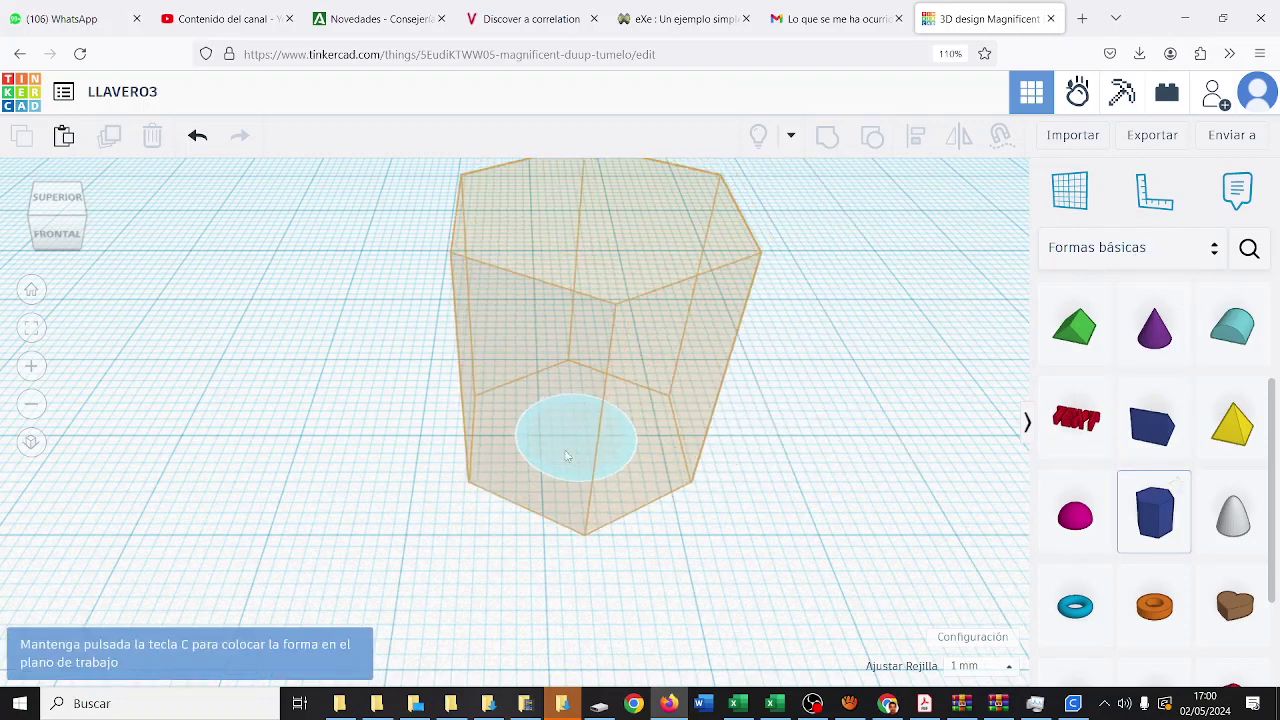
click(550, 462)
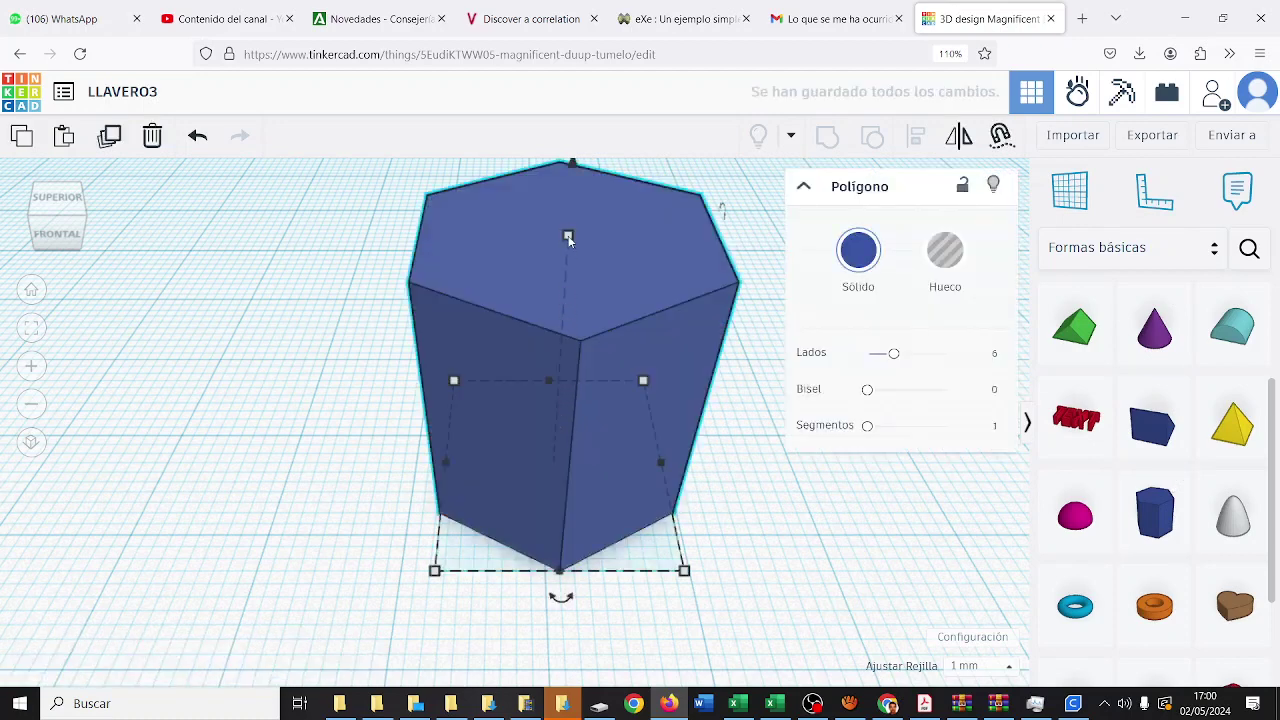
Flatten the polygon to a height of 4 mm and enlarge its width and depth
drag(567, 235, 567, 432)
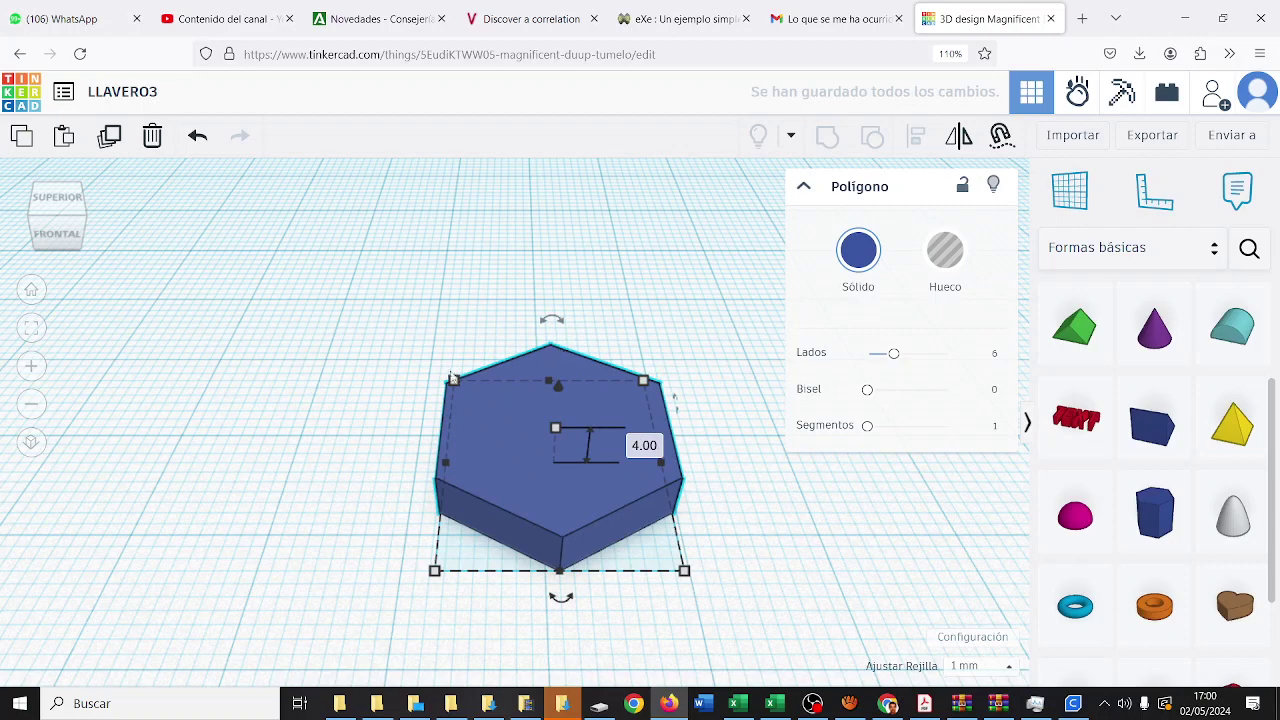
drag(455, 381, 405, 340)
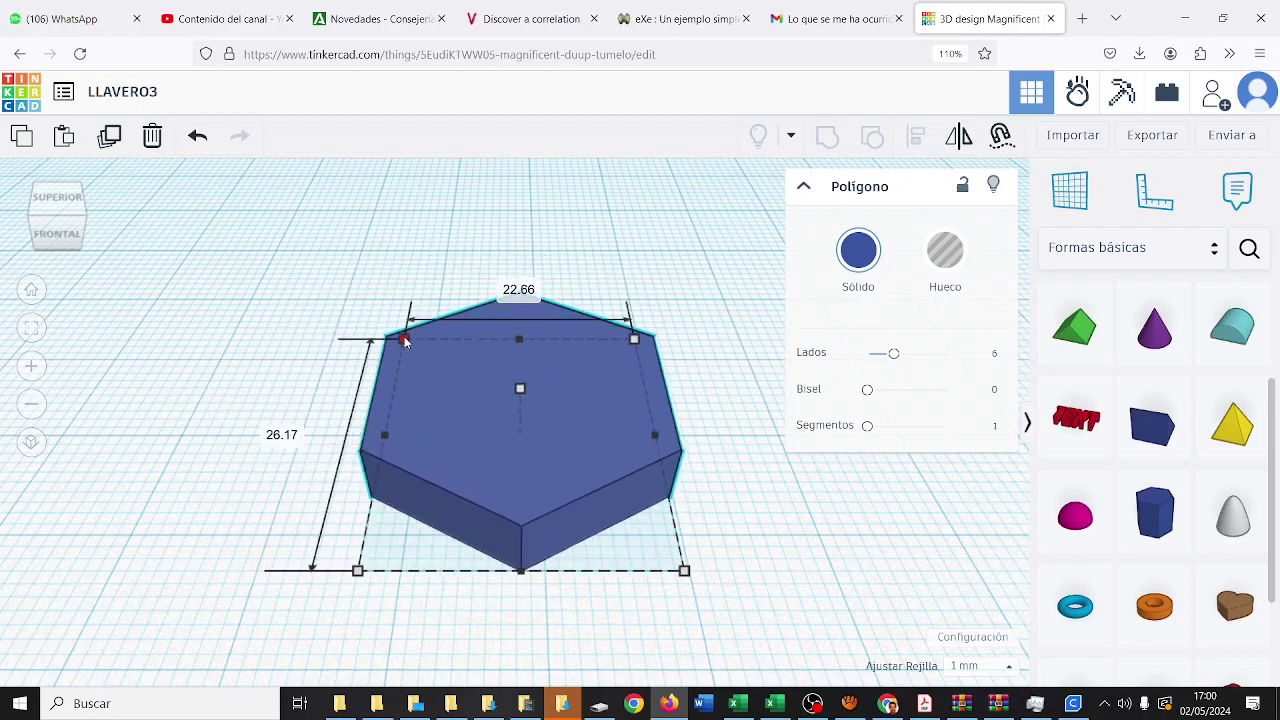
drag(432, 384, 432, 344)
Place a text shape from the basic shapes on top of the hexagon and set its text to MAMÁ
click(1073, 420)
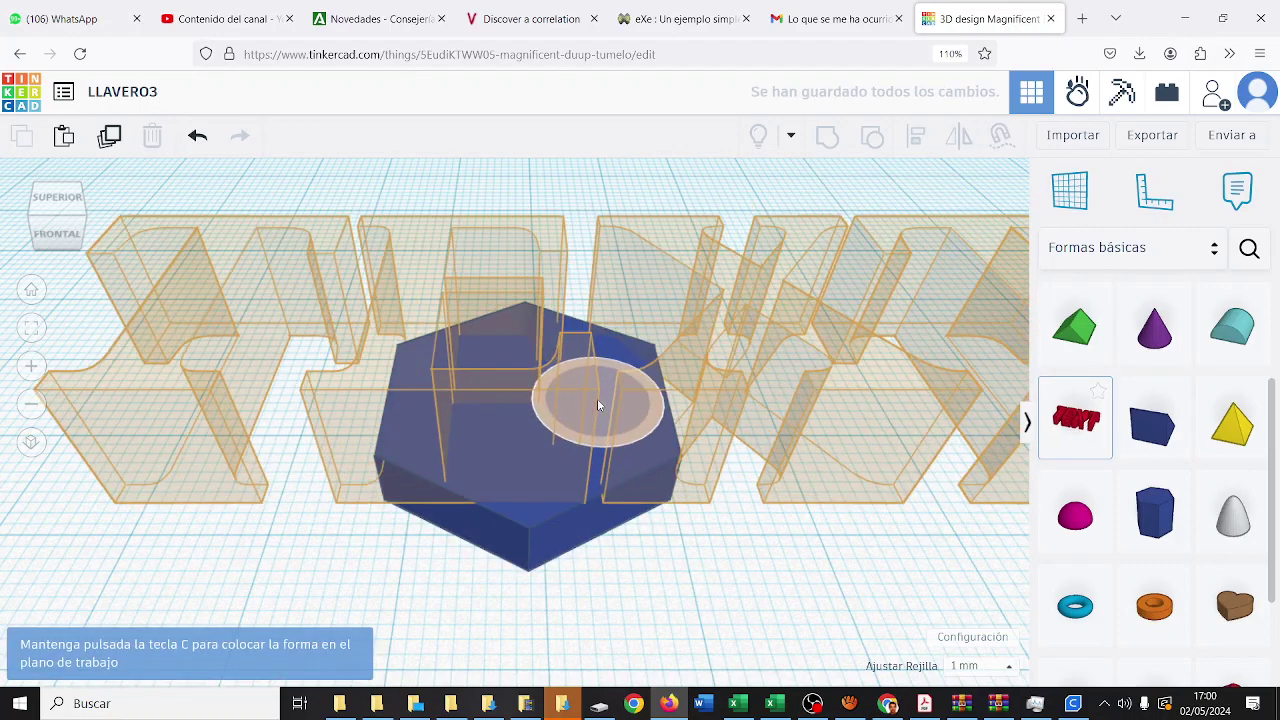
click(558, 395)
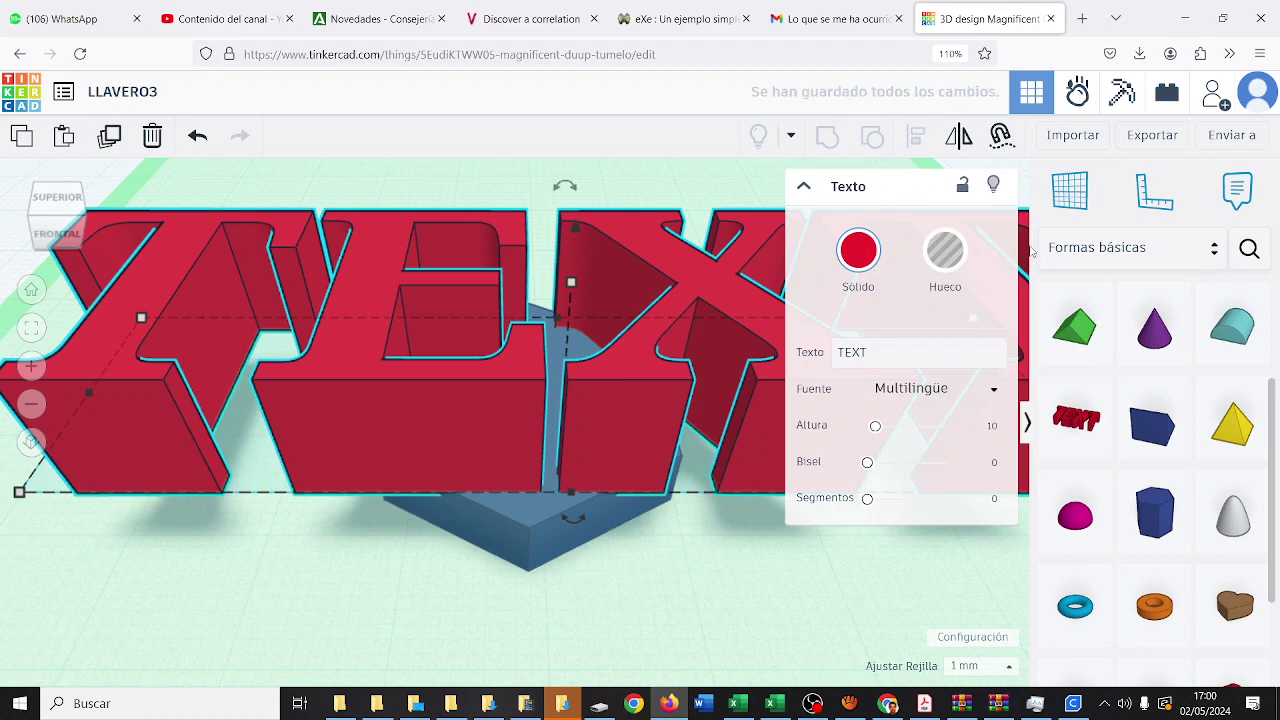
click(926, 346)
text(M)
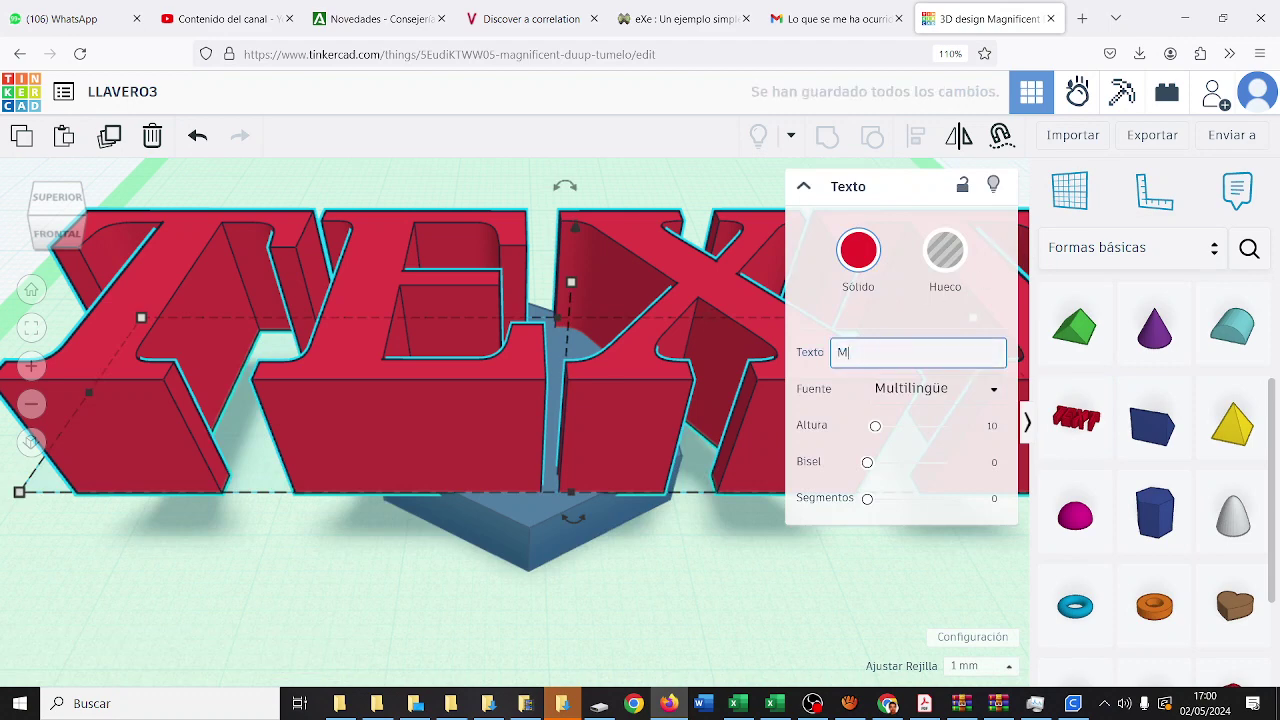
text(AMÁ)
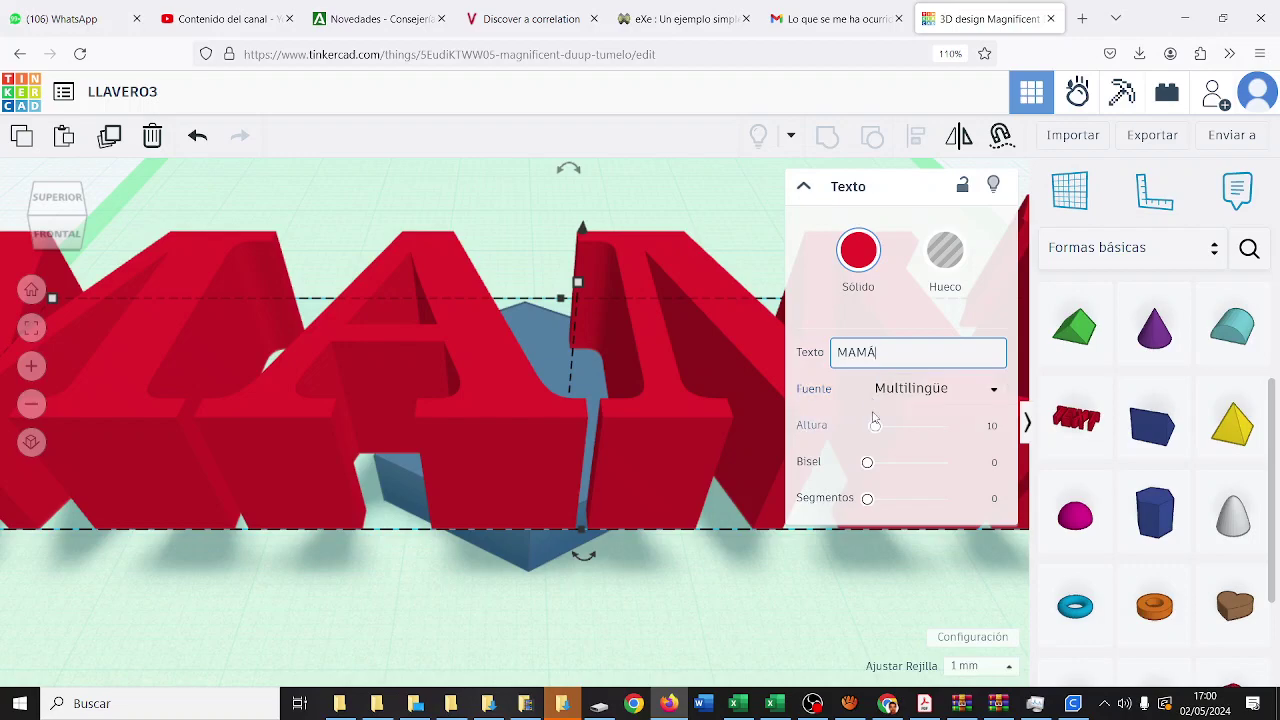
click(651, 204)
Shrink the MAMÁ text so that it fits within the top face of the hexagon
scroll(651, 204, down, 5)
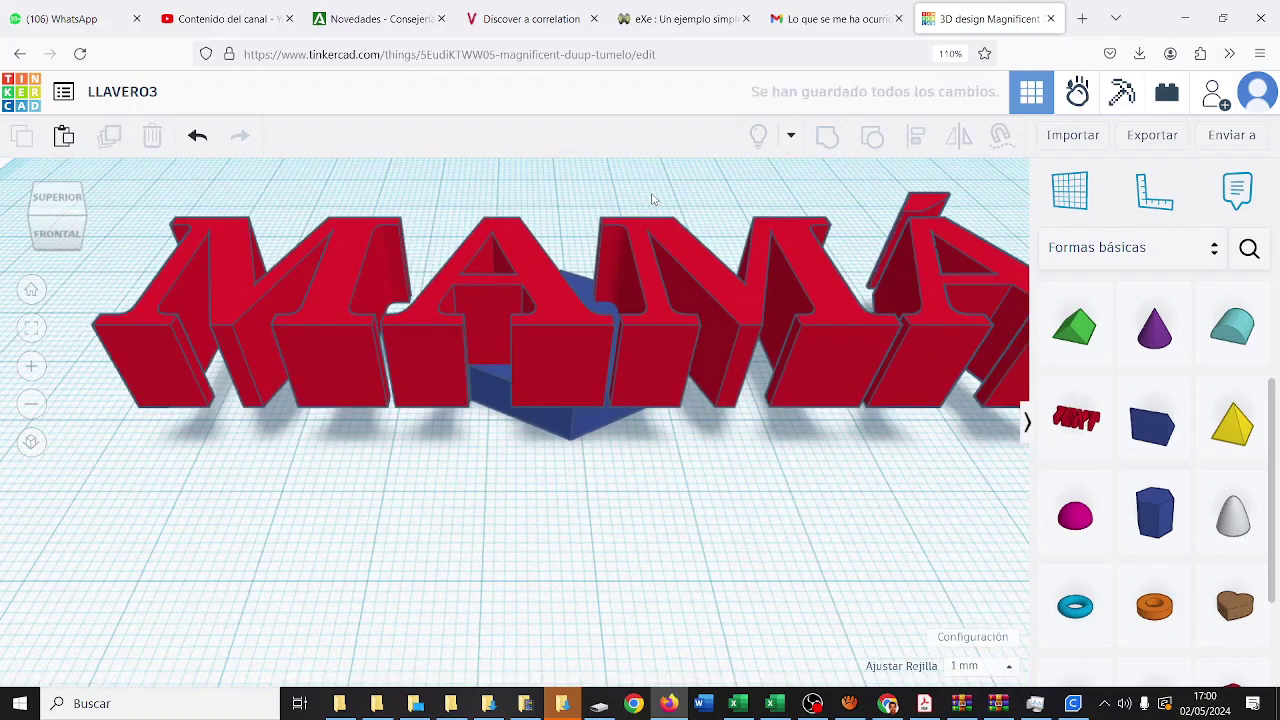
scroll(656, 203, up, 3)
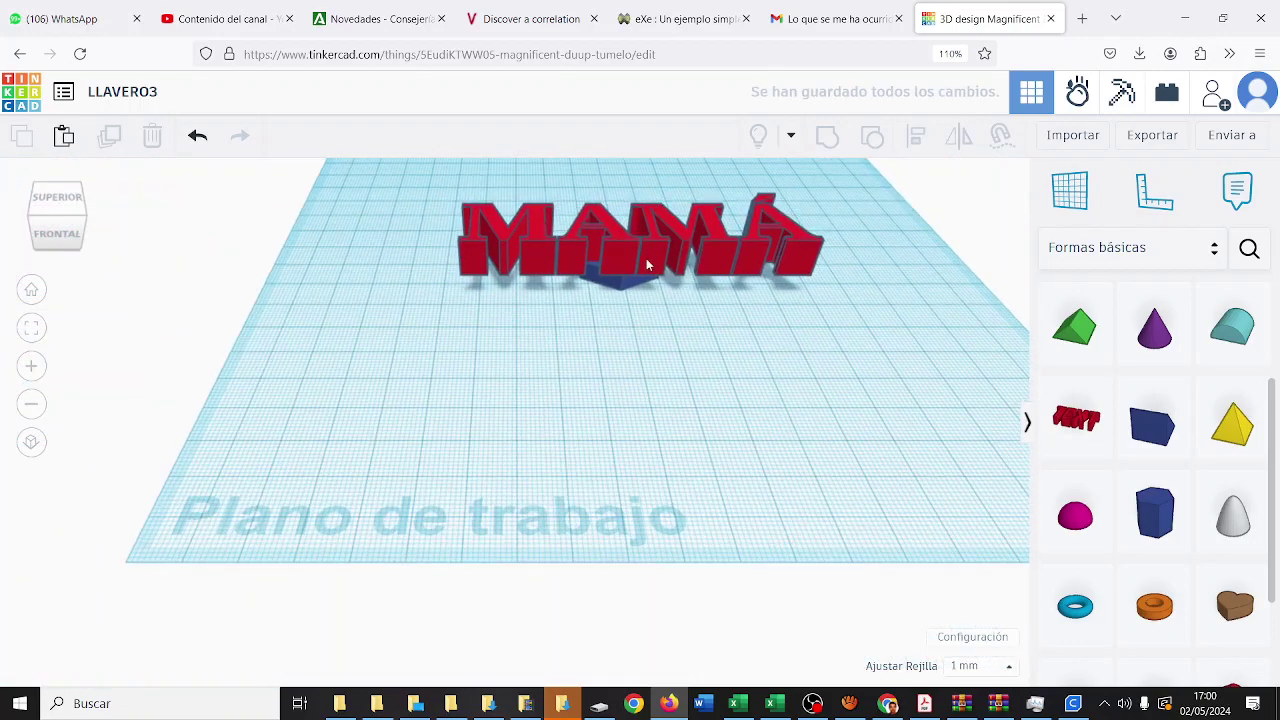
click(646, 246)
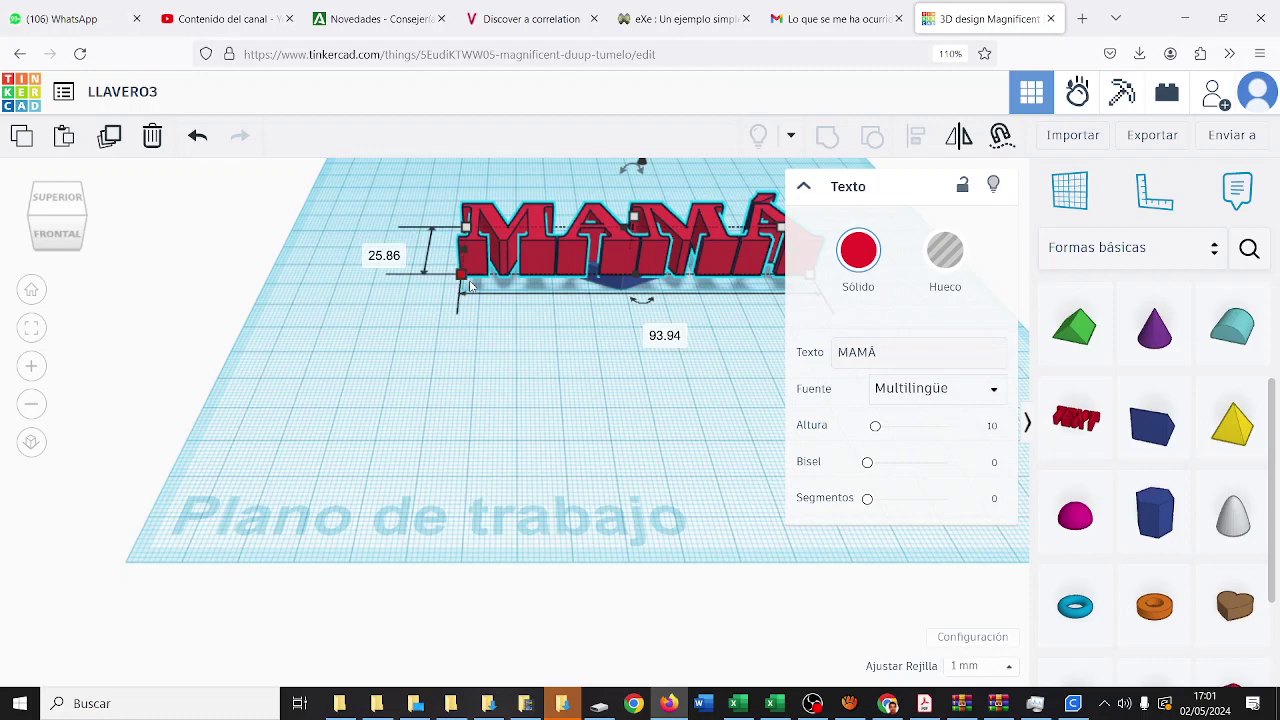
drag(464, 283, 633, 255)
scroll(633, 255, up, 10)
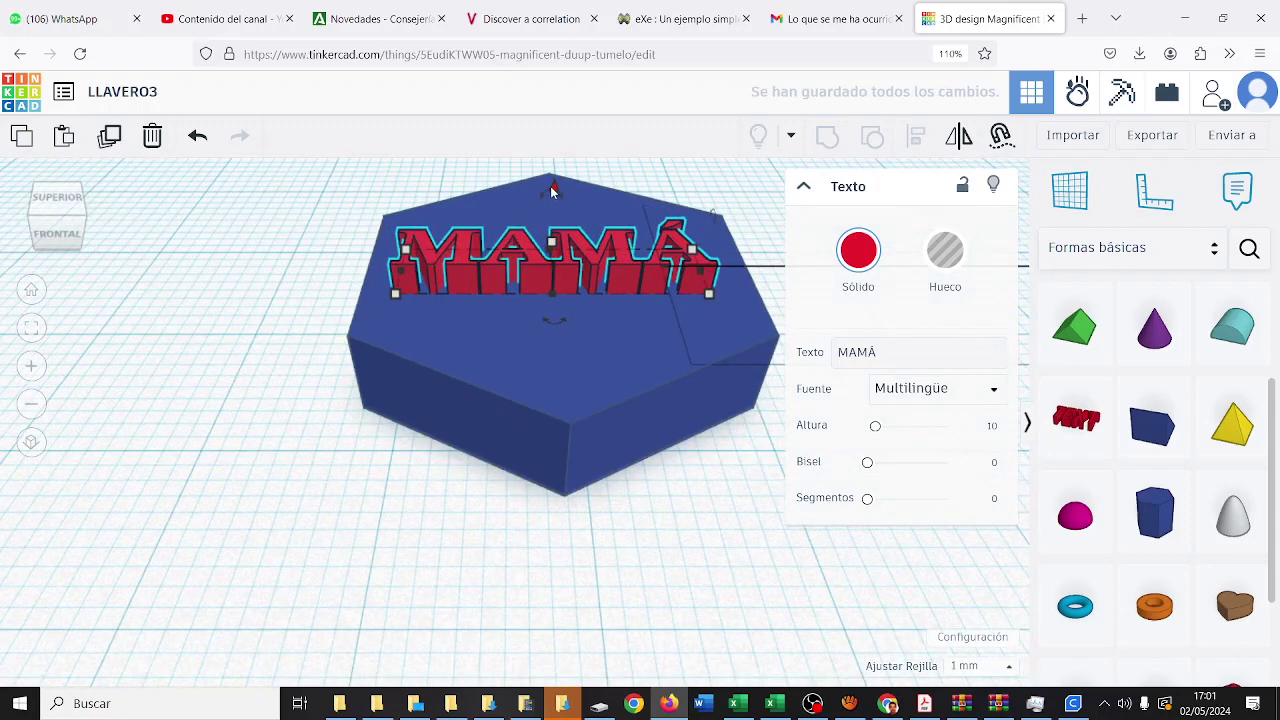
Sink the MAMÁ text 1 mm into the hexagon and roughly adjust its sideways position
drag(552, 190, 557, 209)
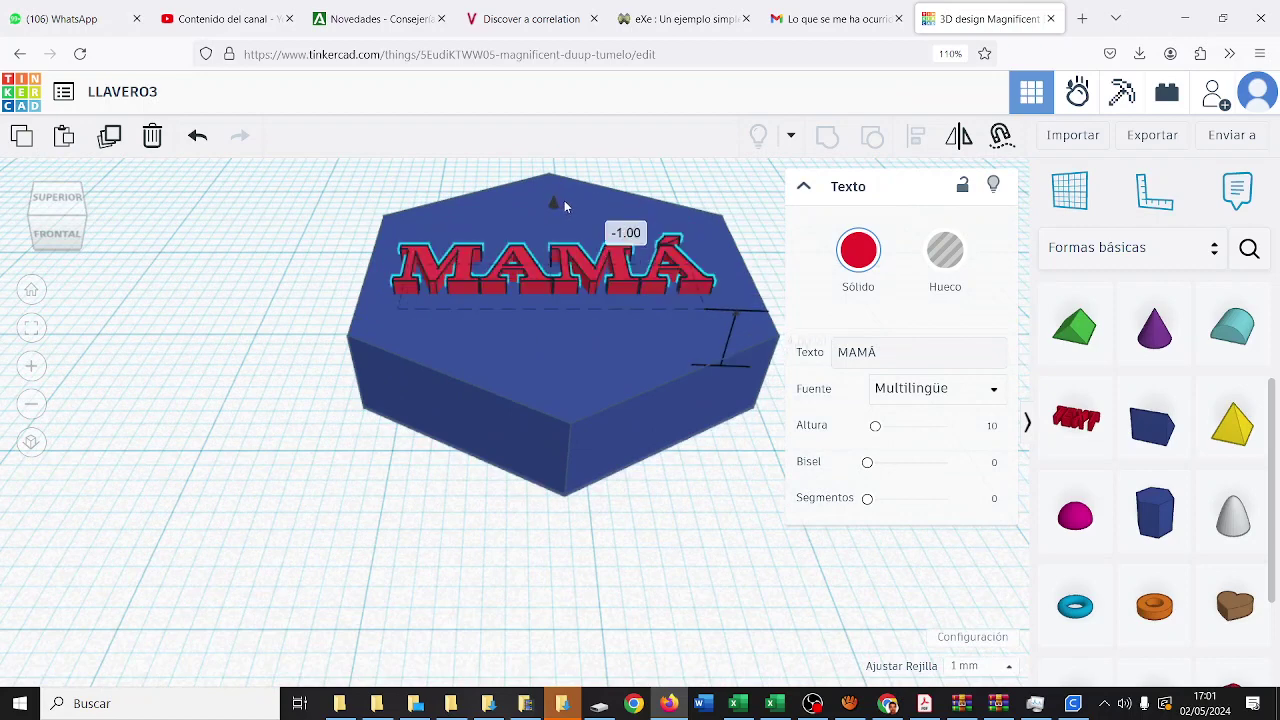
drag(581, 209, 573, 200)
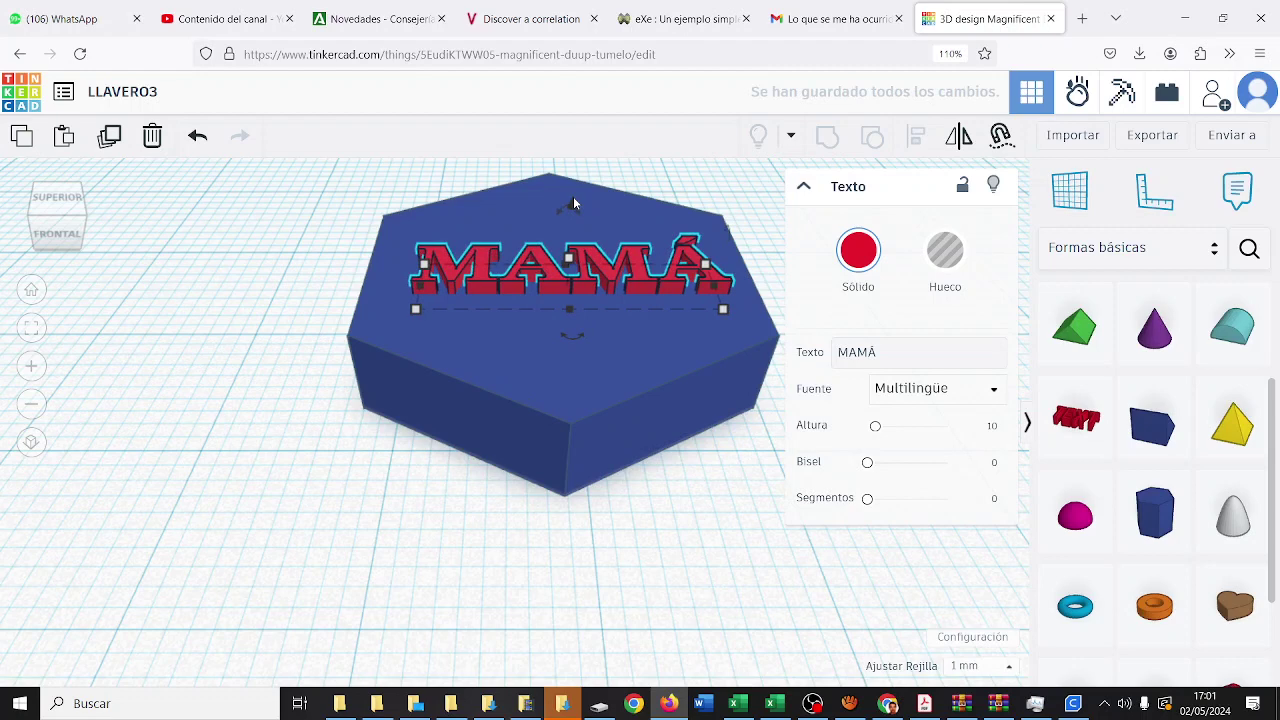
key(Left)
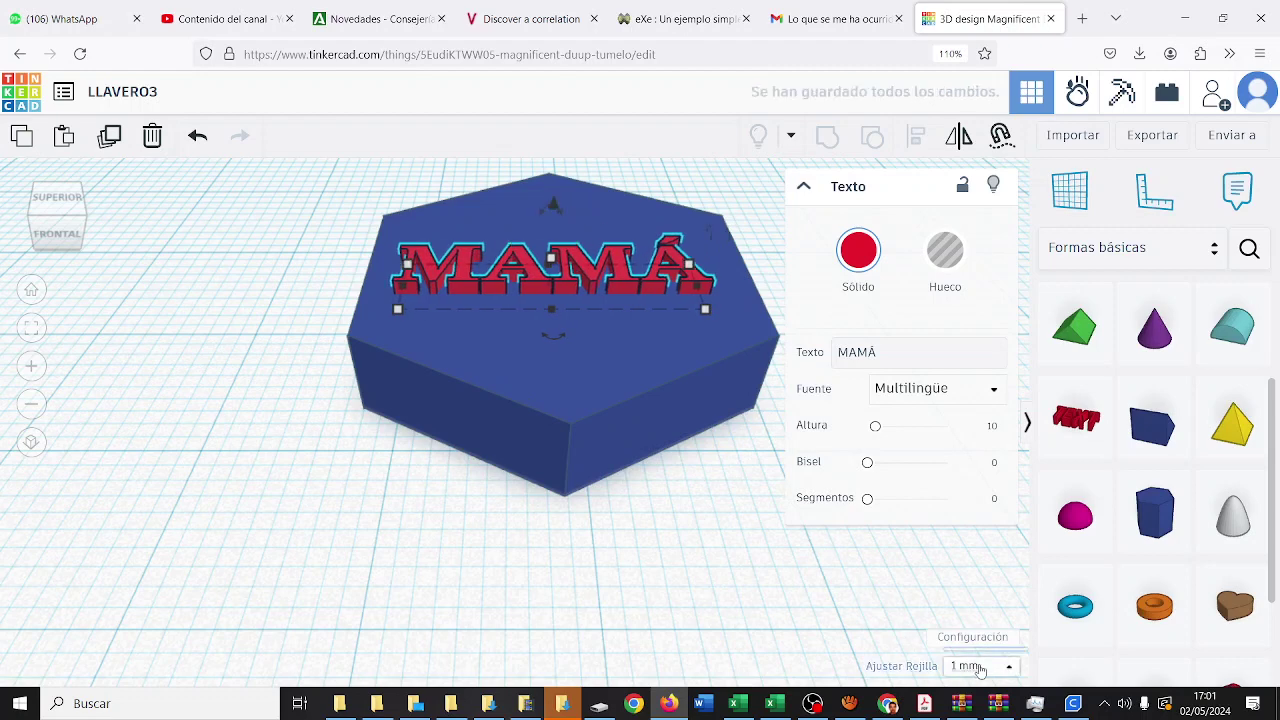
Set the snap grid to 0.25 mm and nudge the text sideways to centre it on the hexagon
click(968, 666)
click(974, 507)
key(Right)
key(Right)
key(Right)
key(Right)
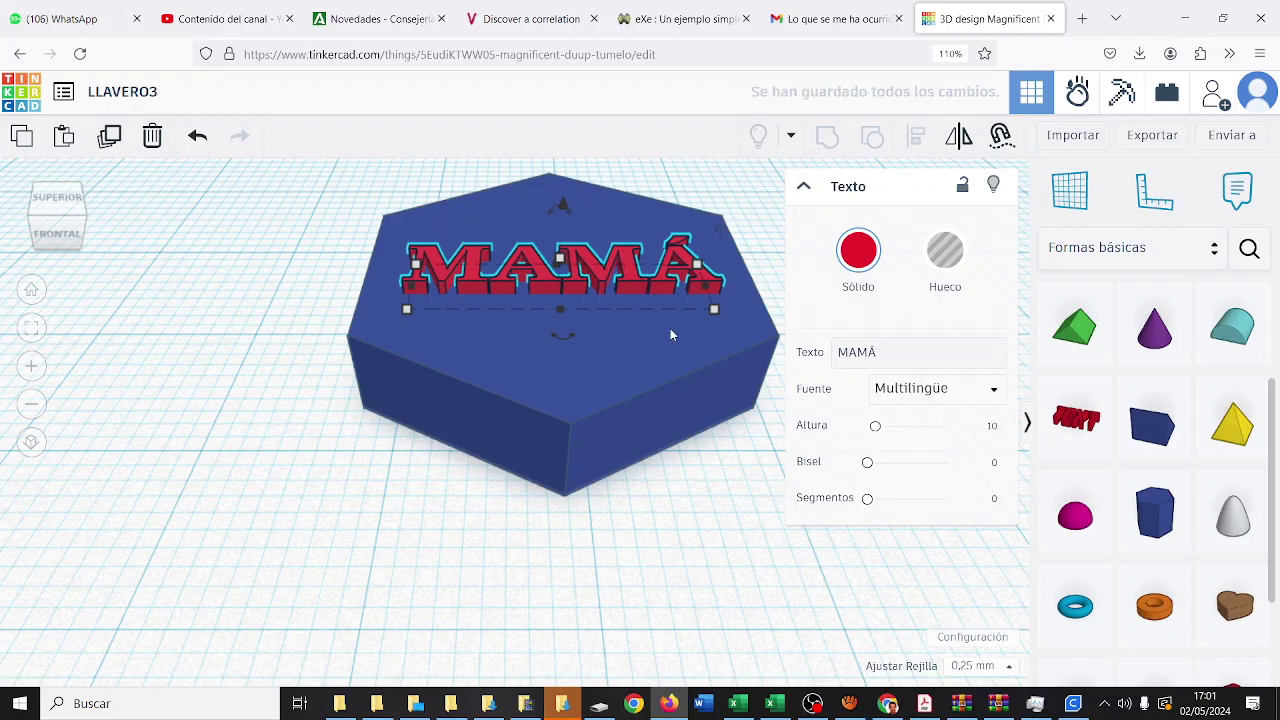
Turn the MAMÁ text into a hole, group it with the hexagon, and check the engraving from above
click(937, 264)
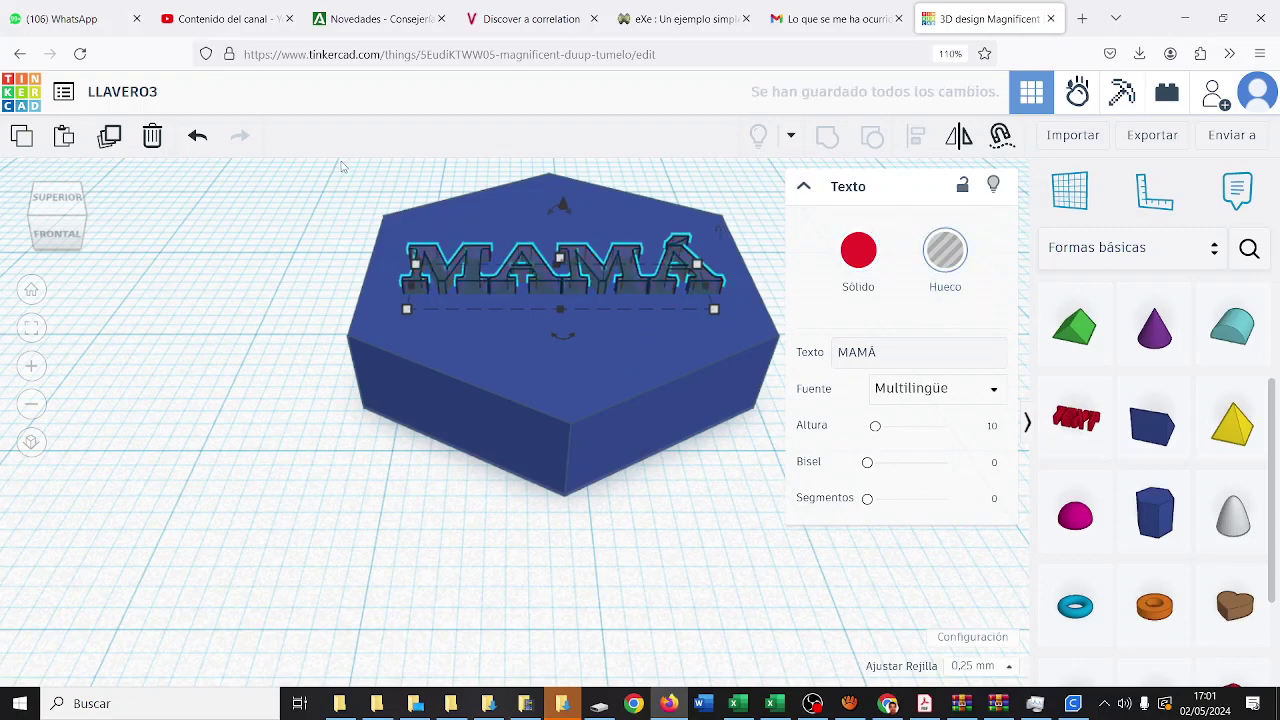
drag(727, 533, 771, 524)
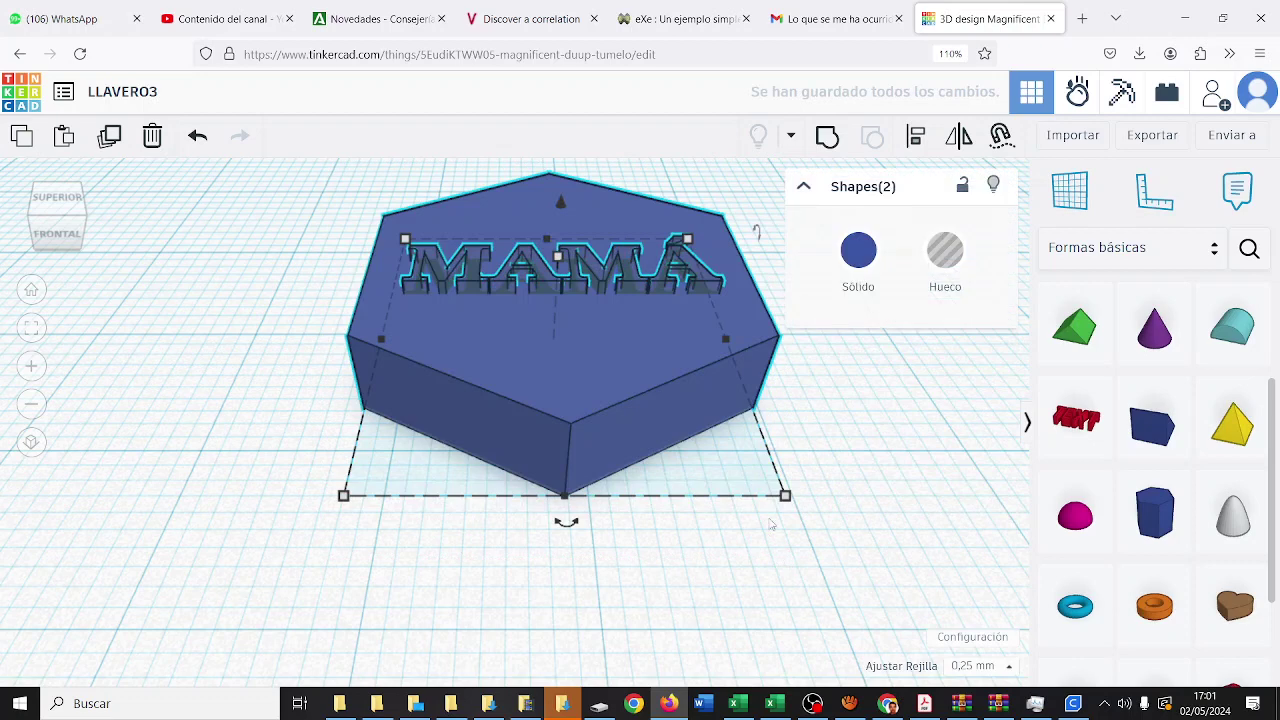
click(828, 140)
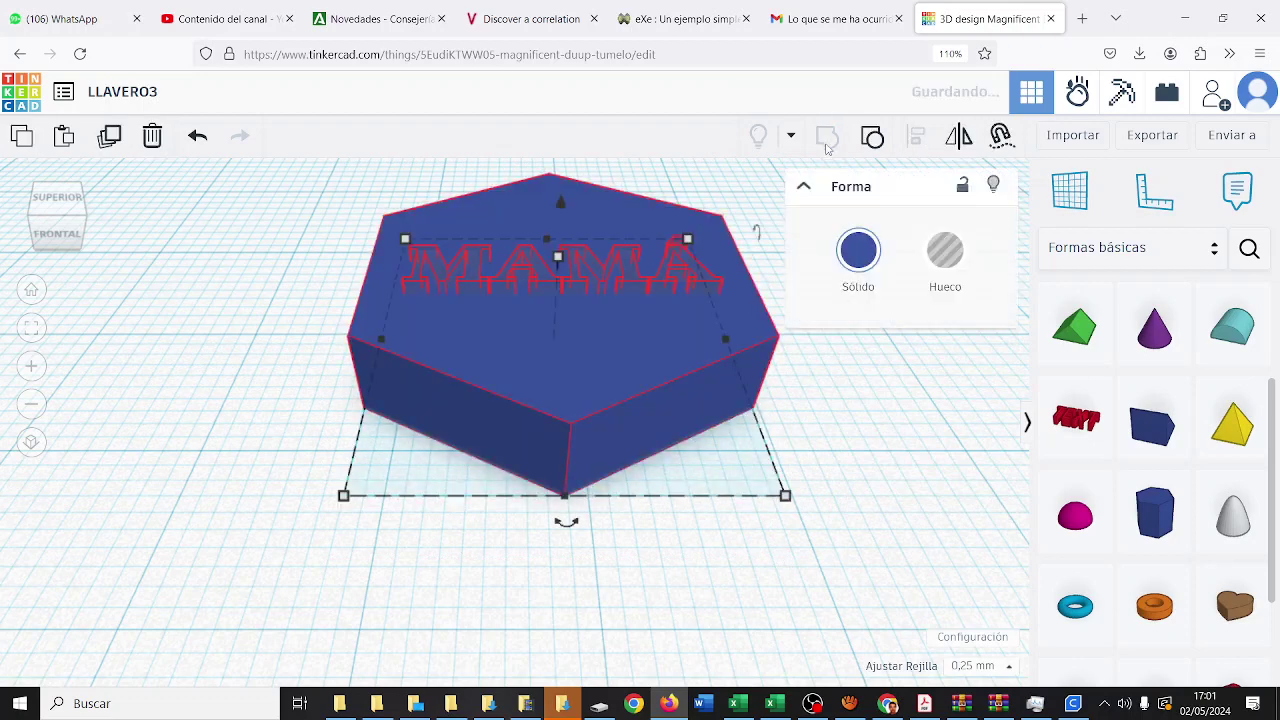
right_drag(338, 277, 314, 330)
click(263, 328)
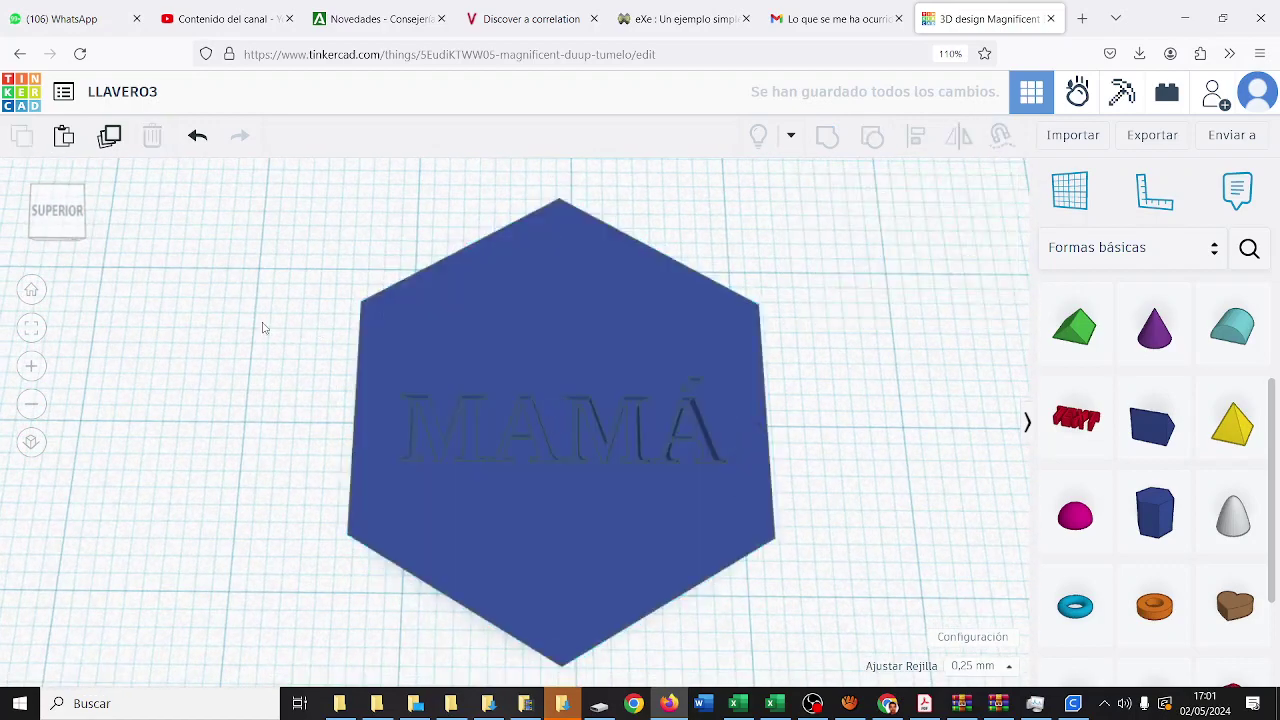
Undo the grouping and increase the height of the MAMÁ text hole to about 17.32
key(ctrl+z)
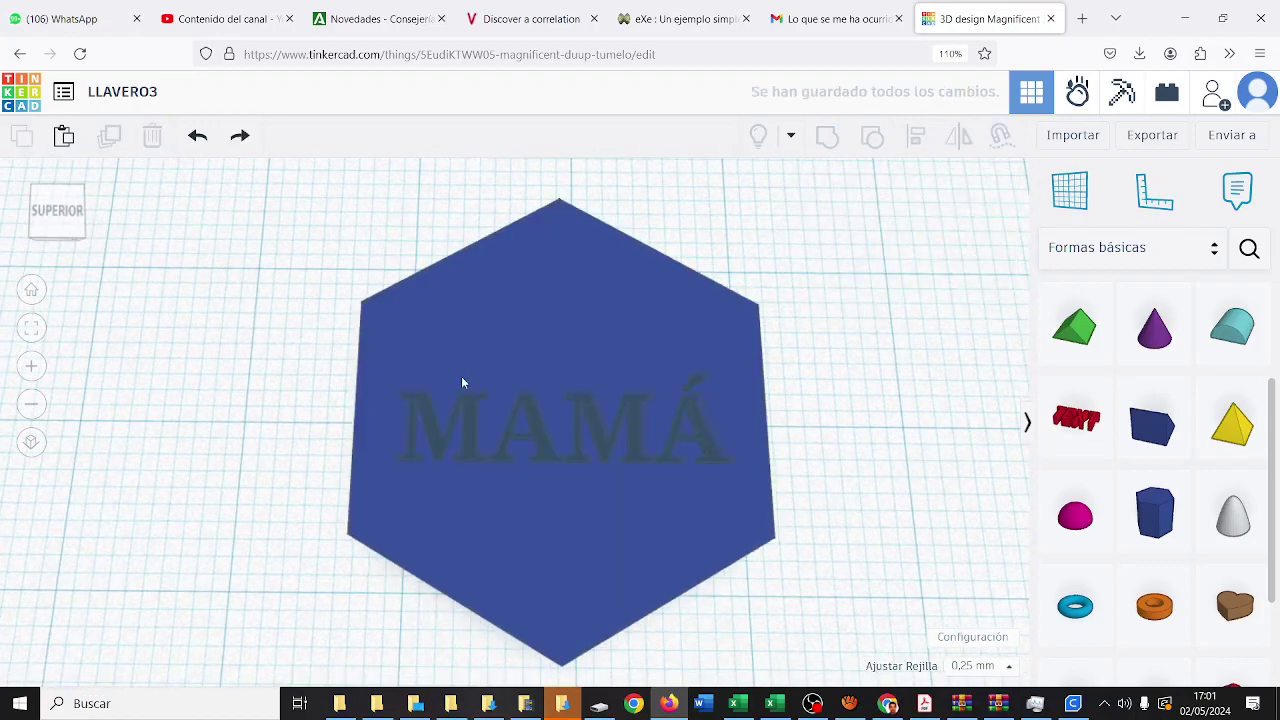
click(692, 418)
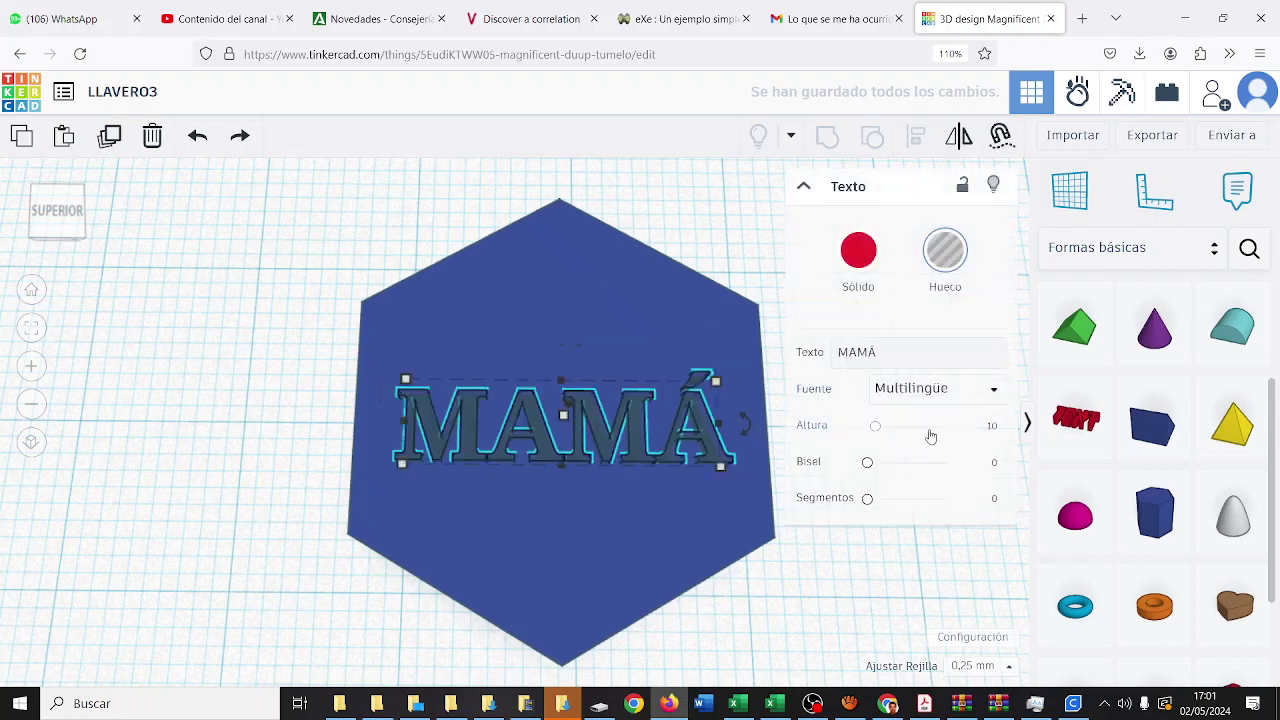
click(880, 432)
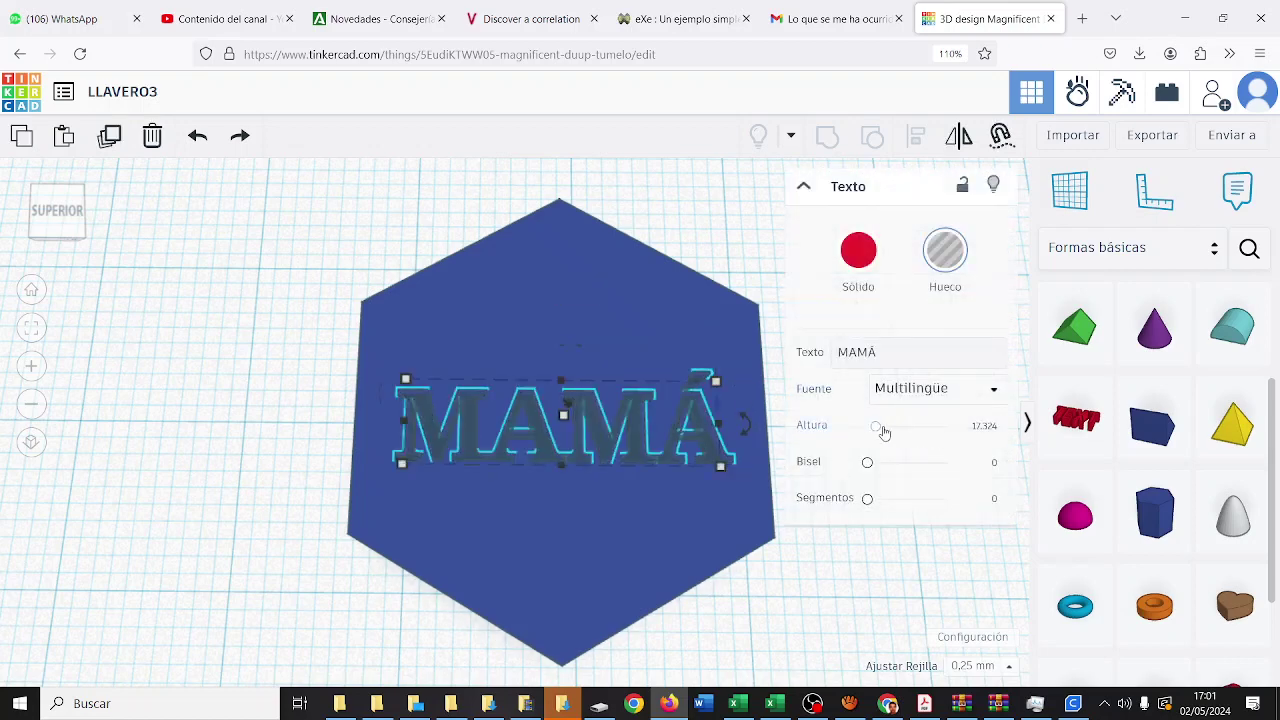
Lower the MAMÁ text hole by 1.25 mm for a deeper cut into the hexagon
right_drag(320, 560, 345, 420)
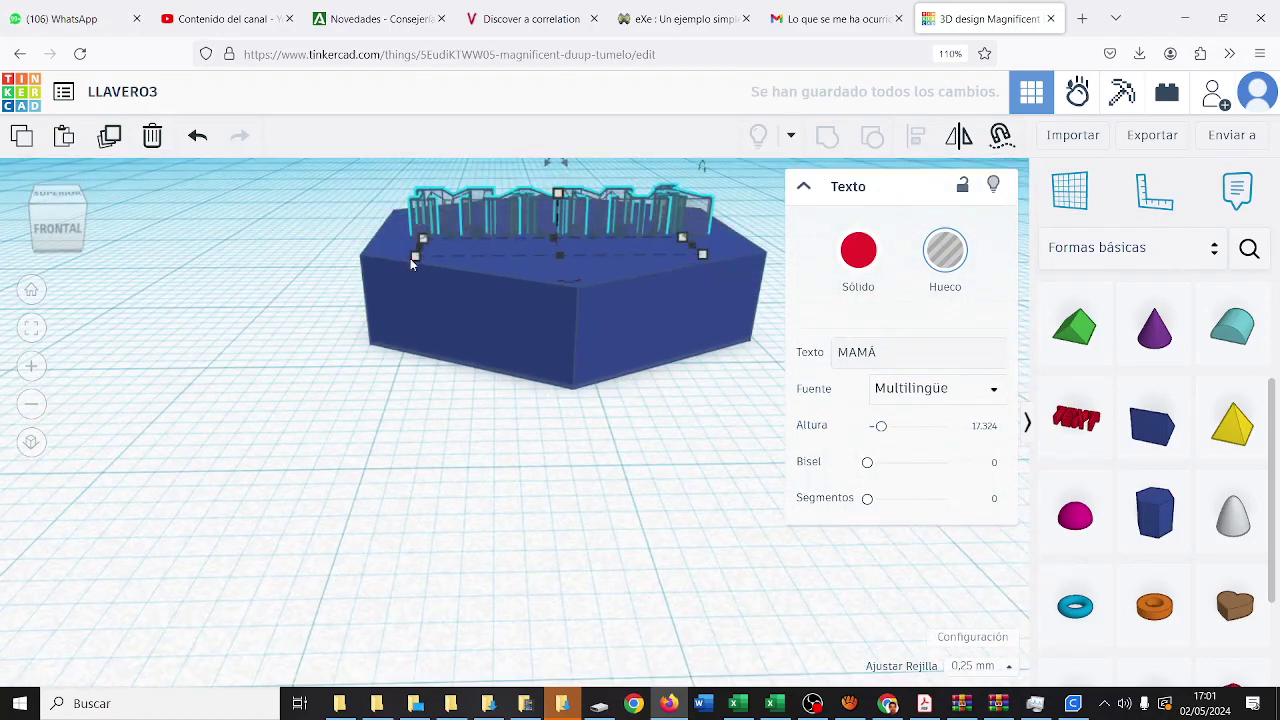
click(60, 216)
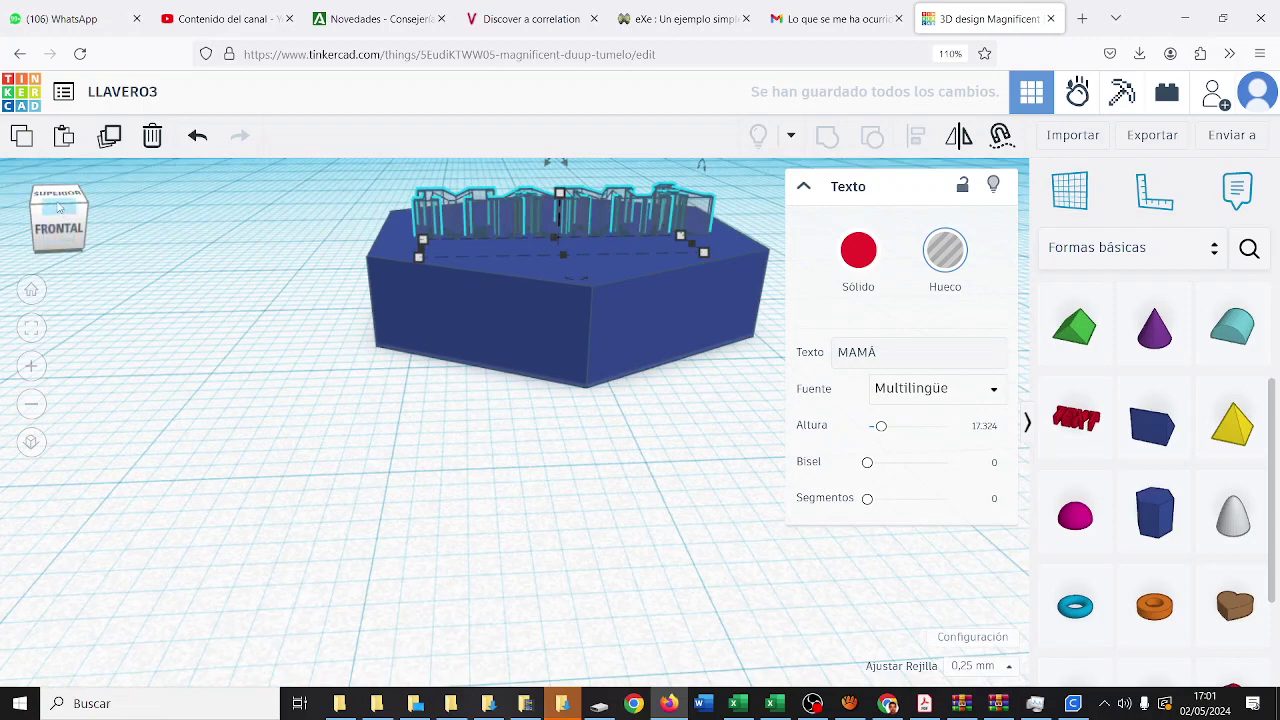
click(60, 207)
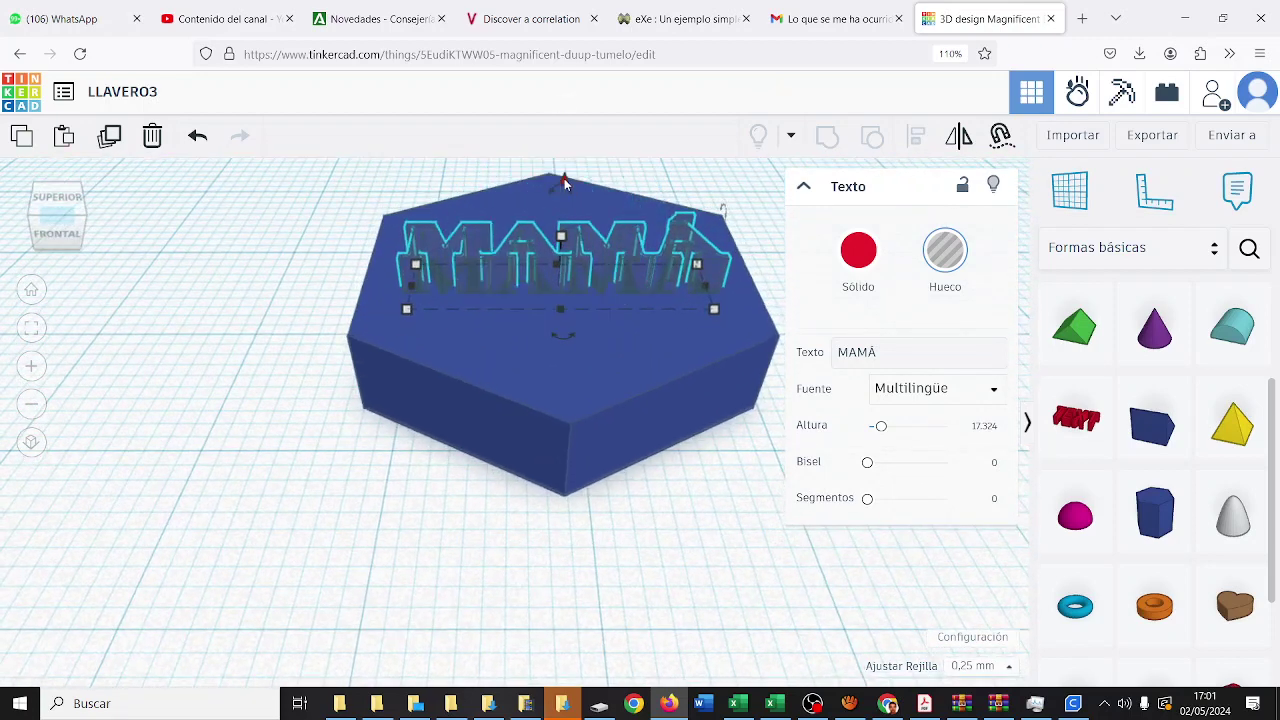
drag(564, 178, 564, 204)
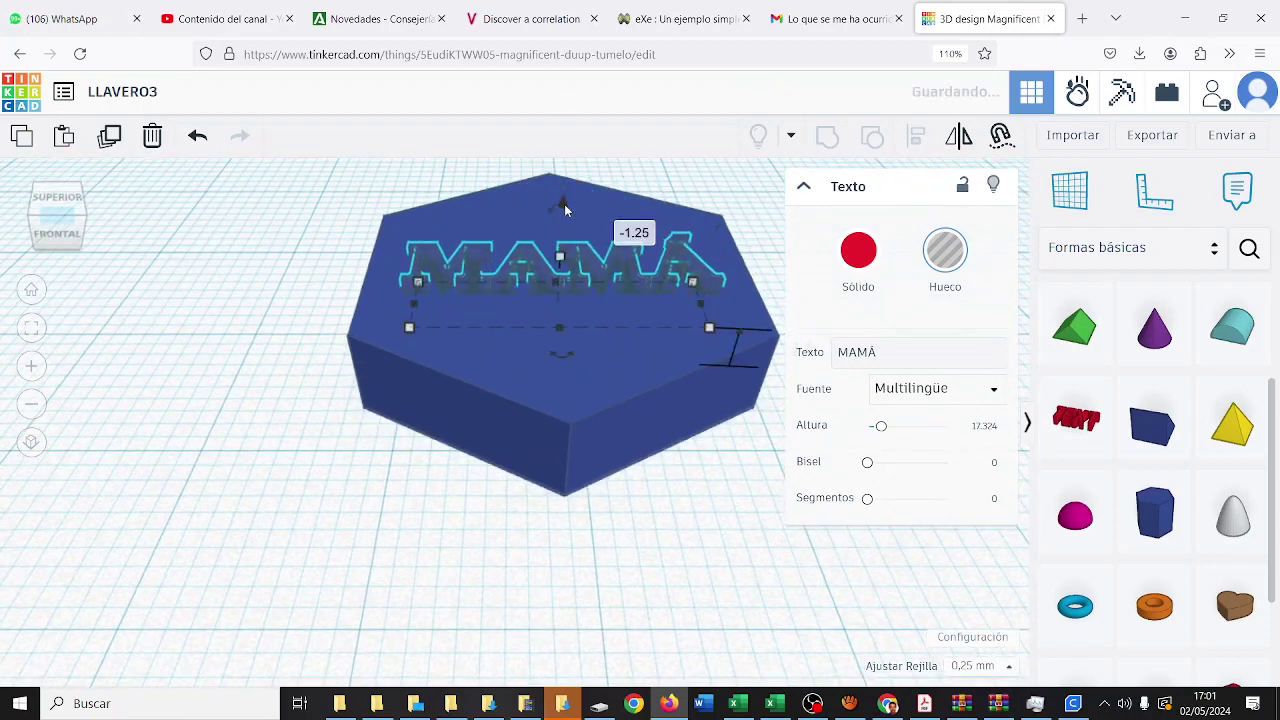
Group the text hole with the hexagon to engrave MAMÁ, and check the result from above
shift+click(542, 396)
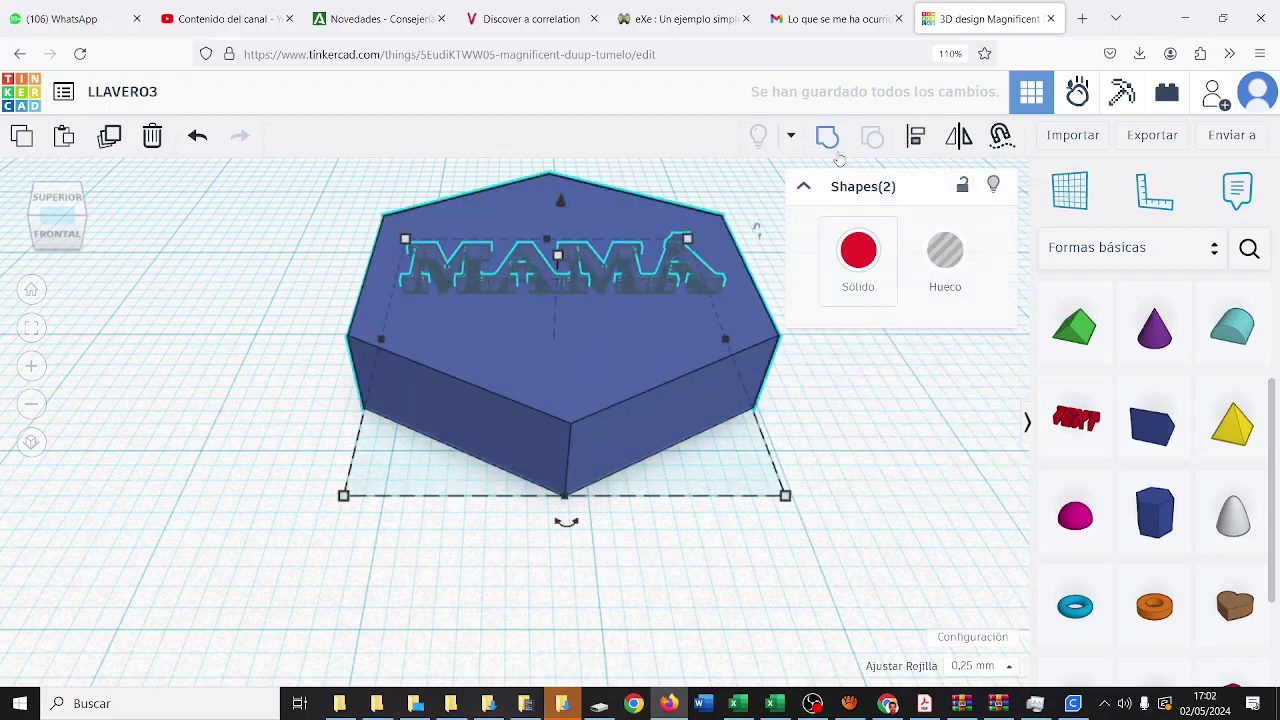
click(827, 136)
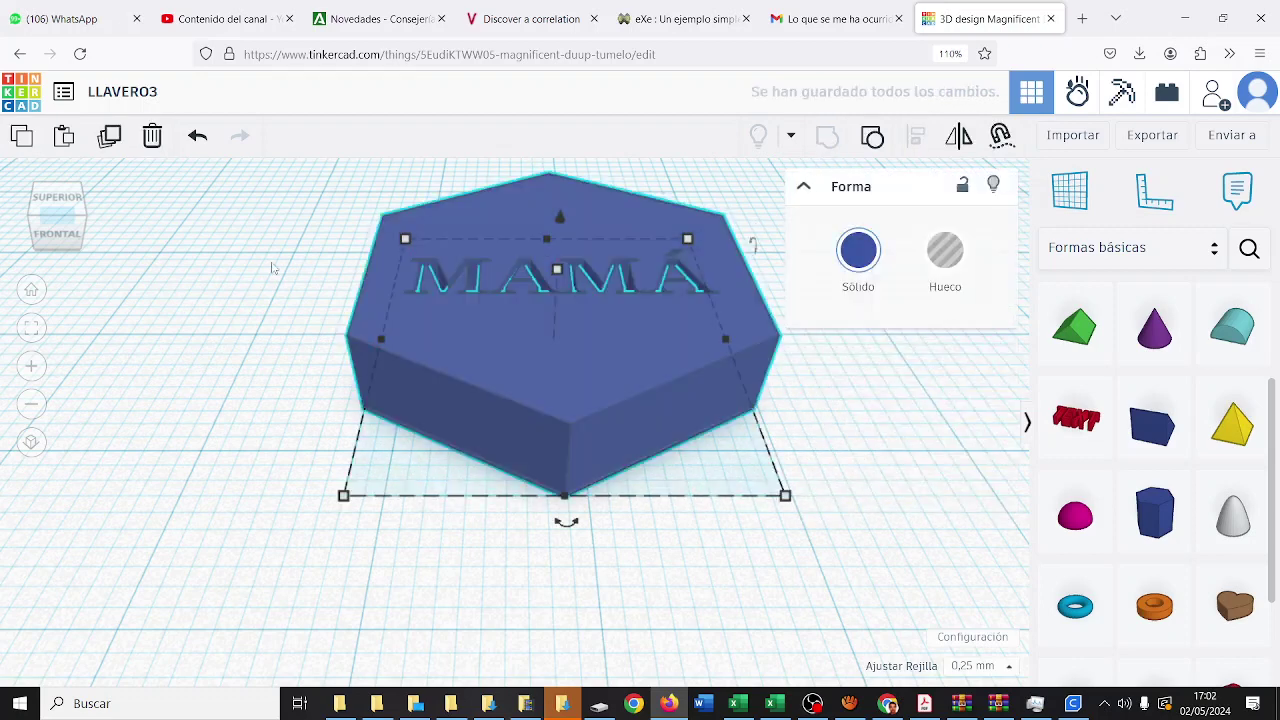
right_drag(263, 312, 255, 370)
click(255, 370)
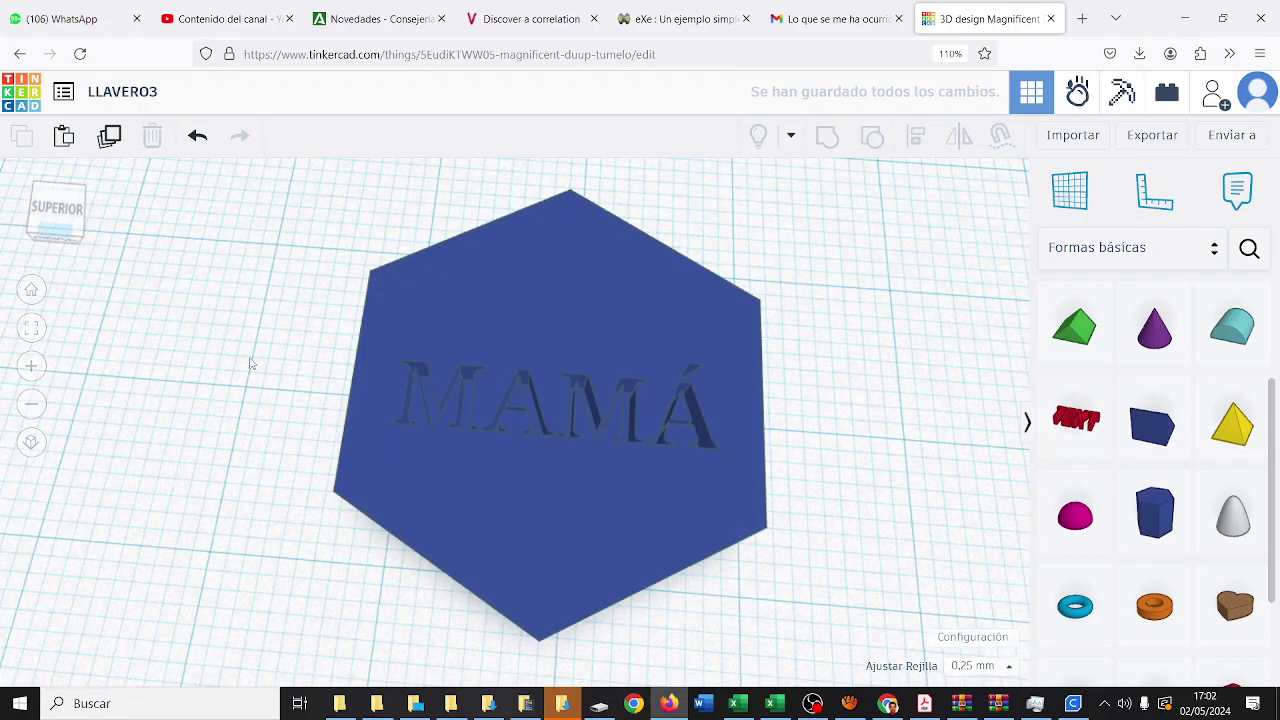
Export the keychain as an STL file and open the downloaded LLAVERO3.stl
click(1145, 137)
click(729, 421)
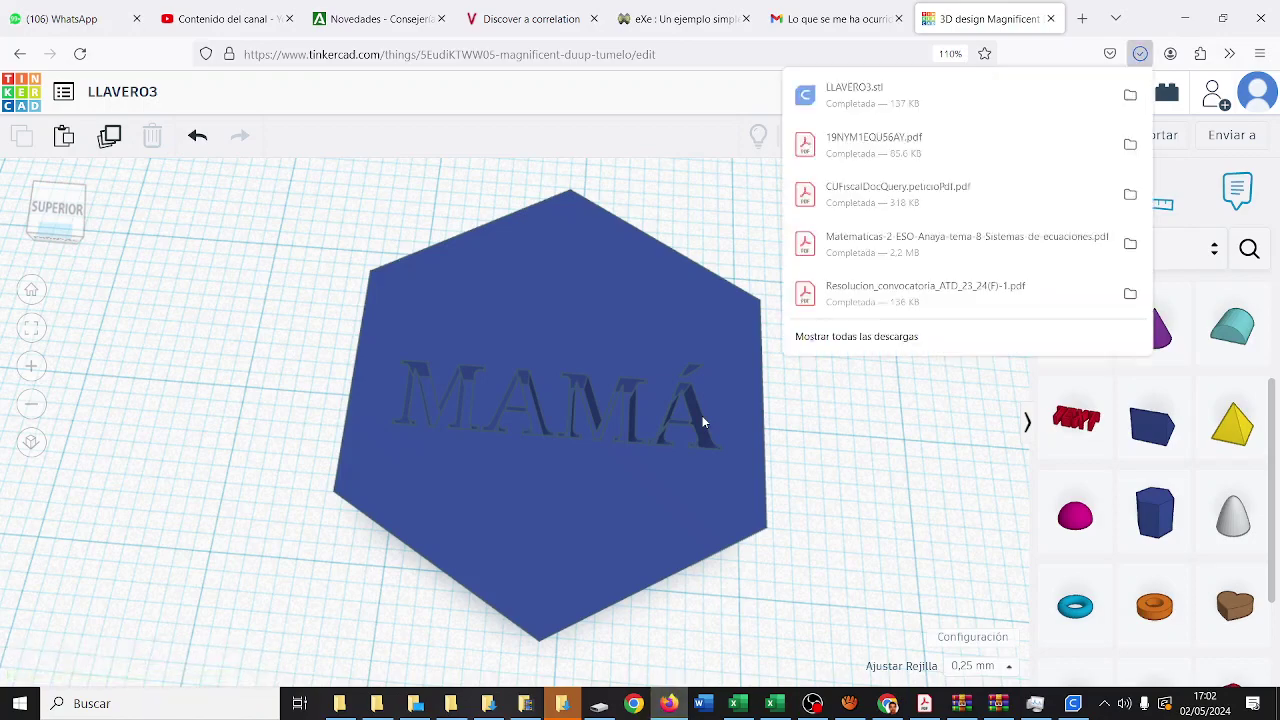
click(900, 113)
Load LLAVERO3.stl from the Descargas folder into UltiMaker Cura in place of the old heart model
click(1073, 703)
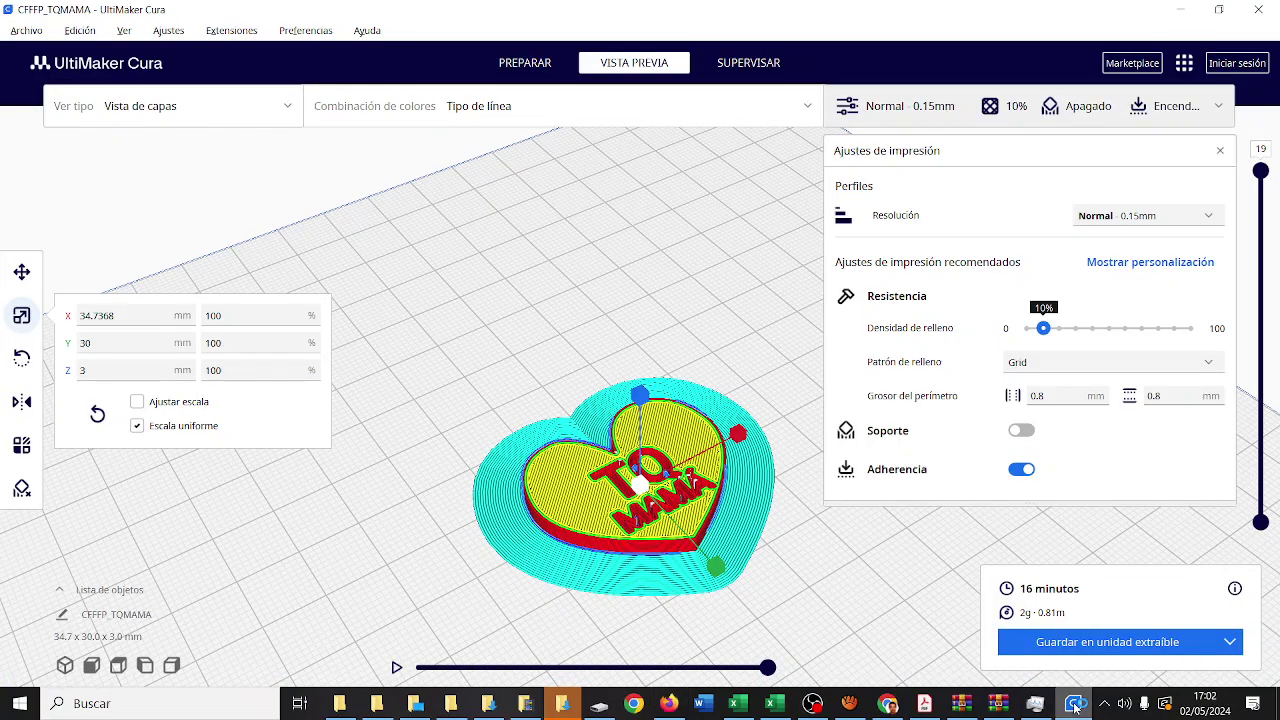
click(28, 31)
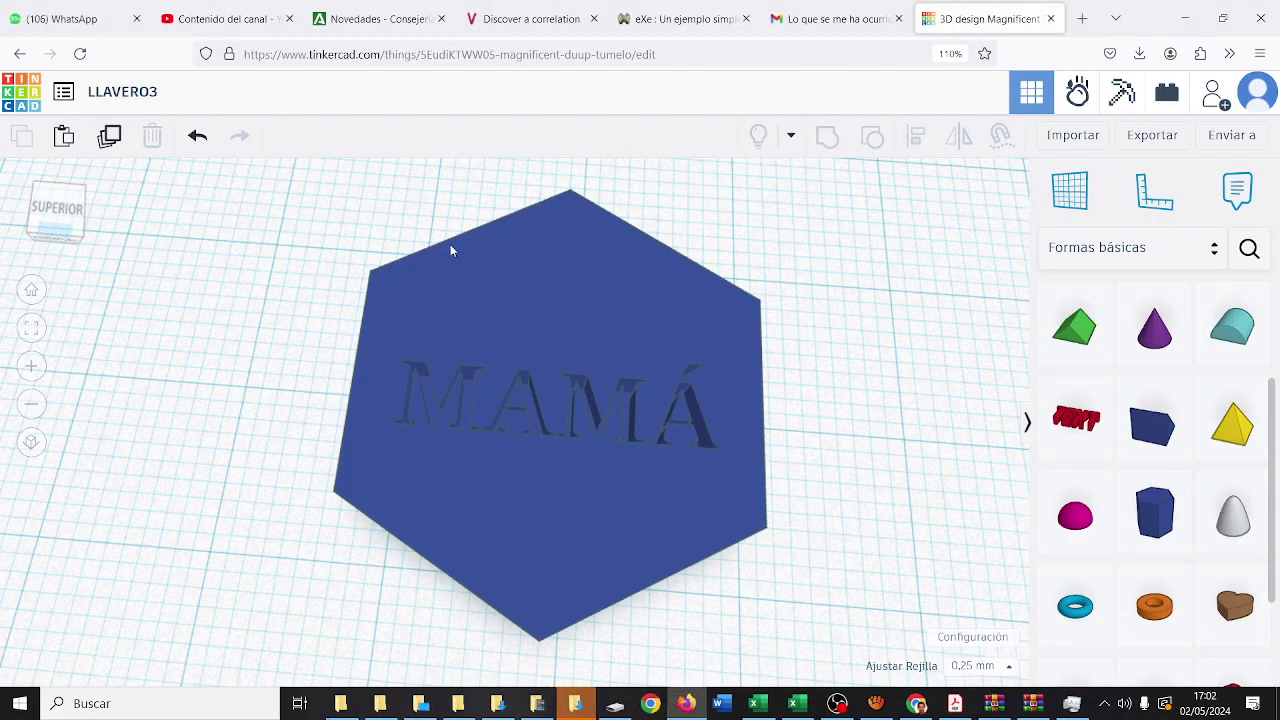
click(580, 703)
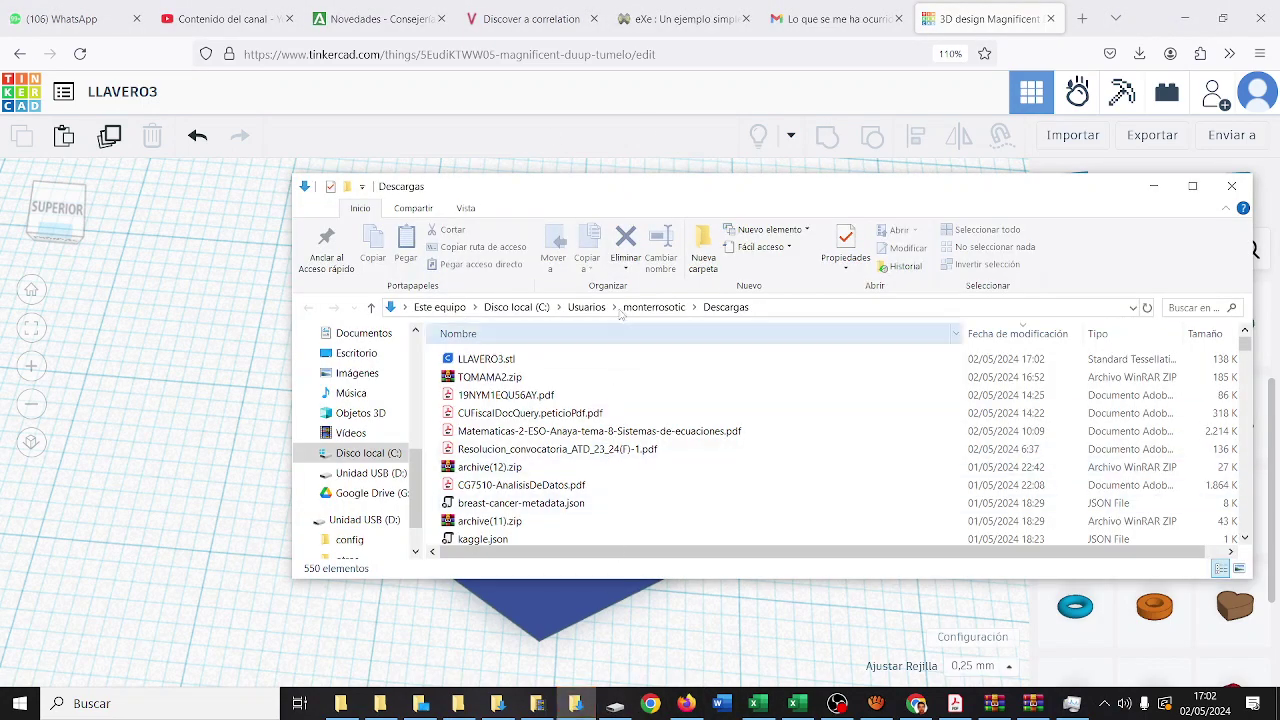
click(1071, 705)
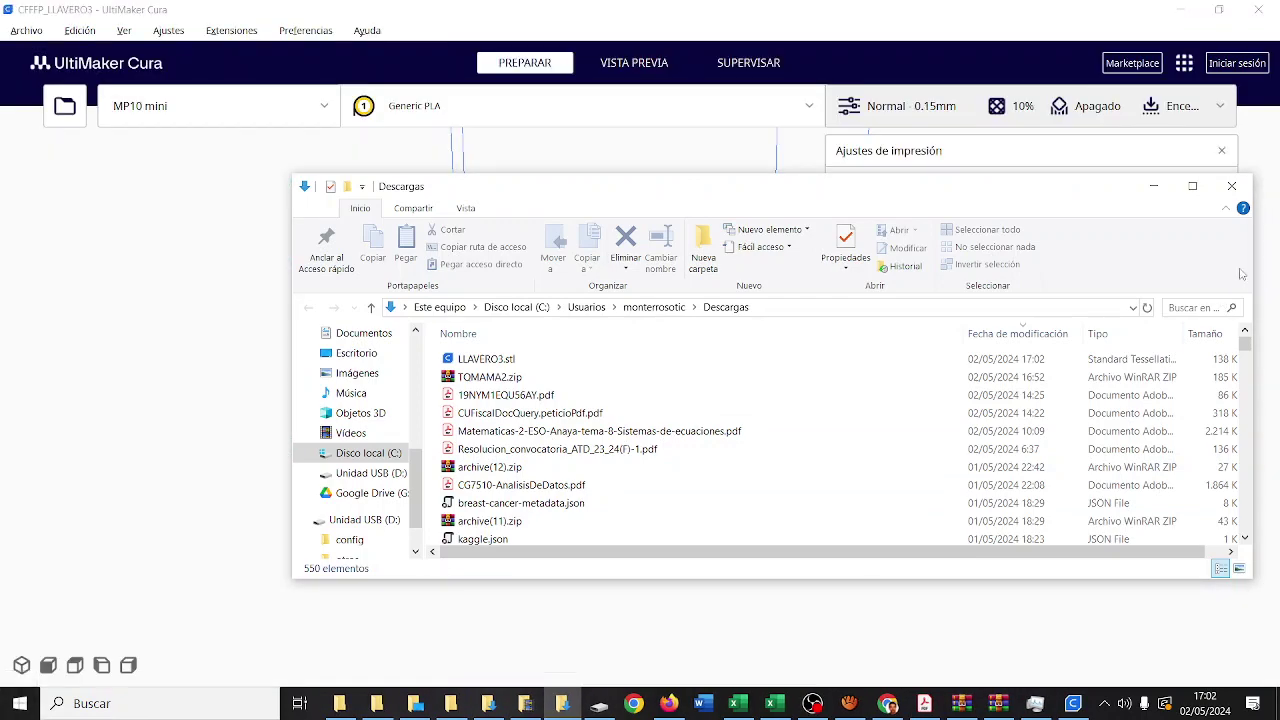
click(1153, 186)
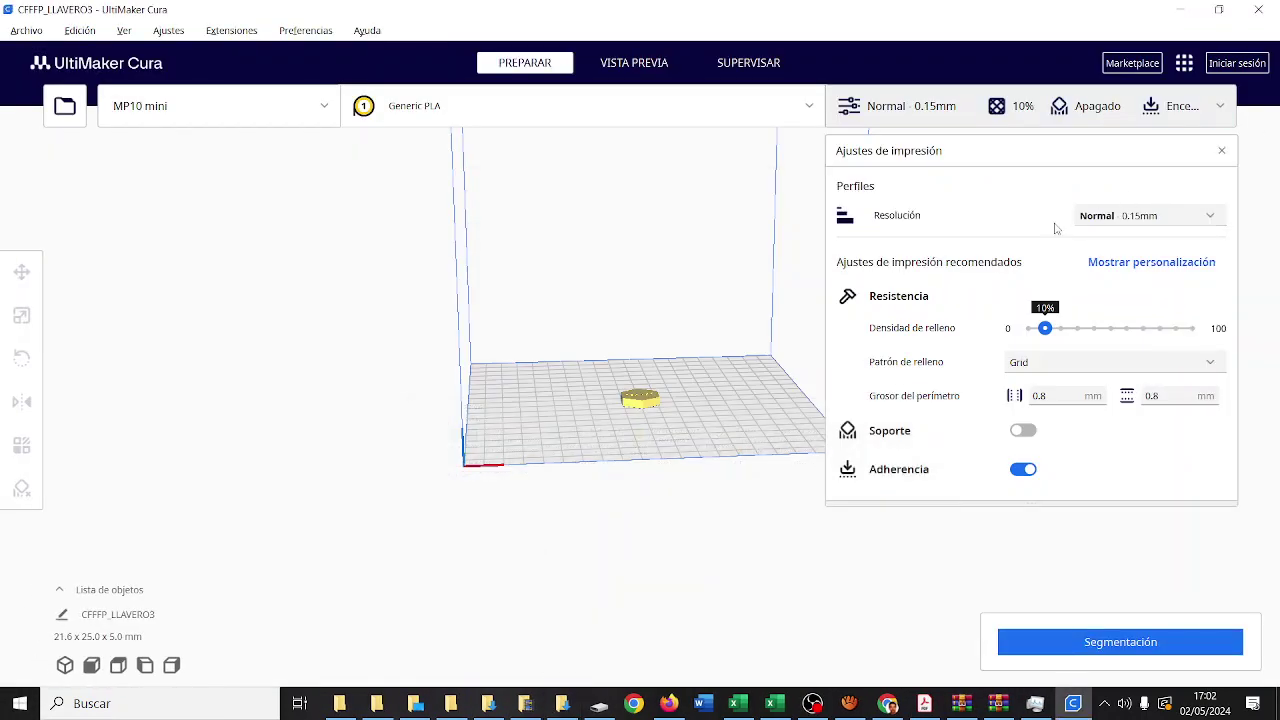
Scale the hexagonal keychain uniformly to 150% and slice it
scroll(609, 407, up, 5)
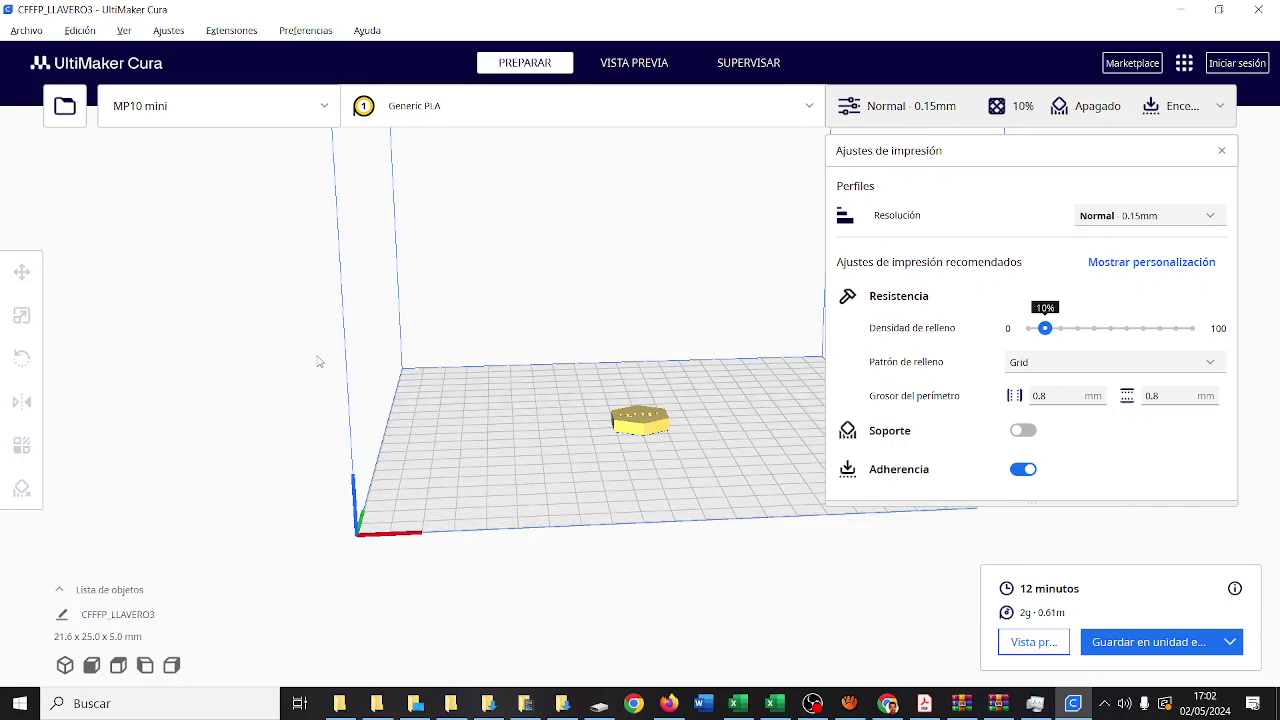
right_drag(318, 361, 312, 442)
click(640, 410)
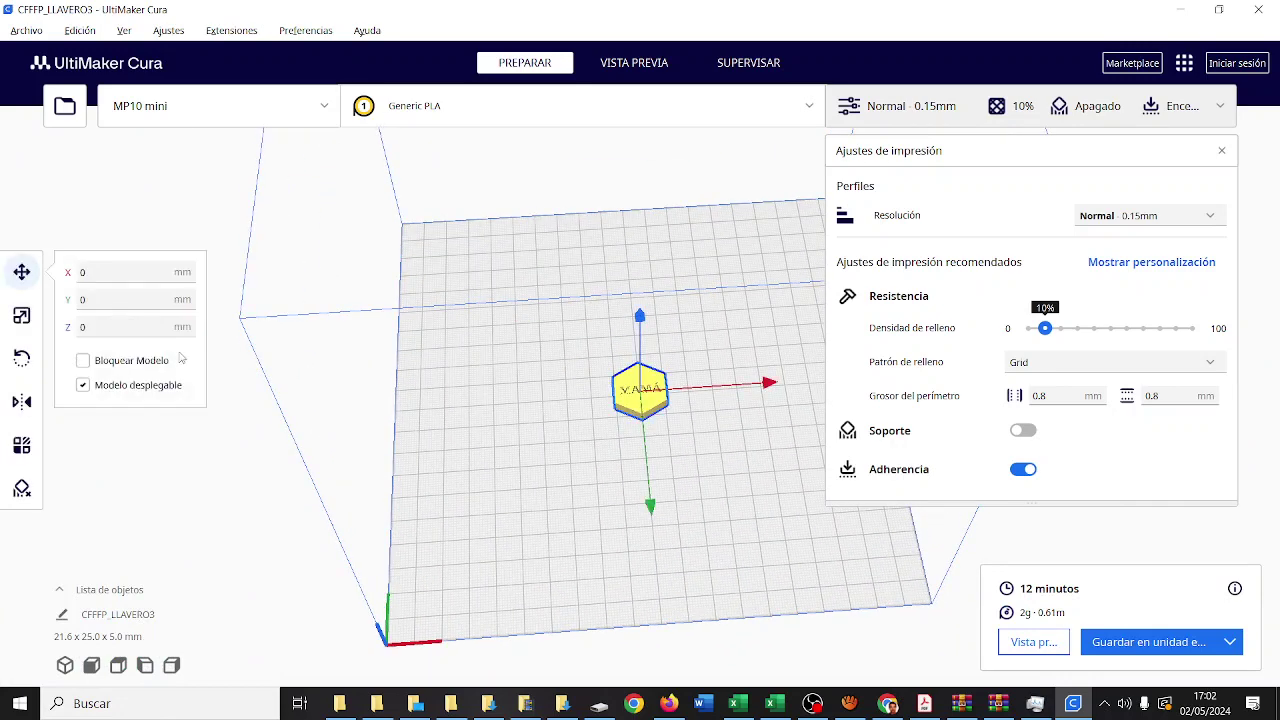
click(22, 316)
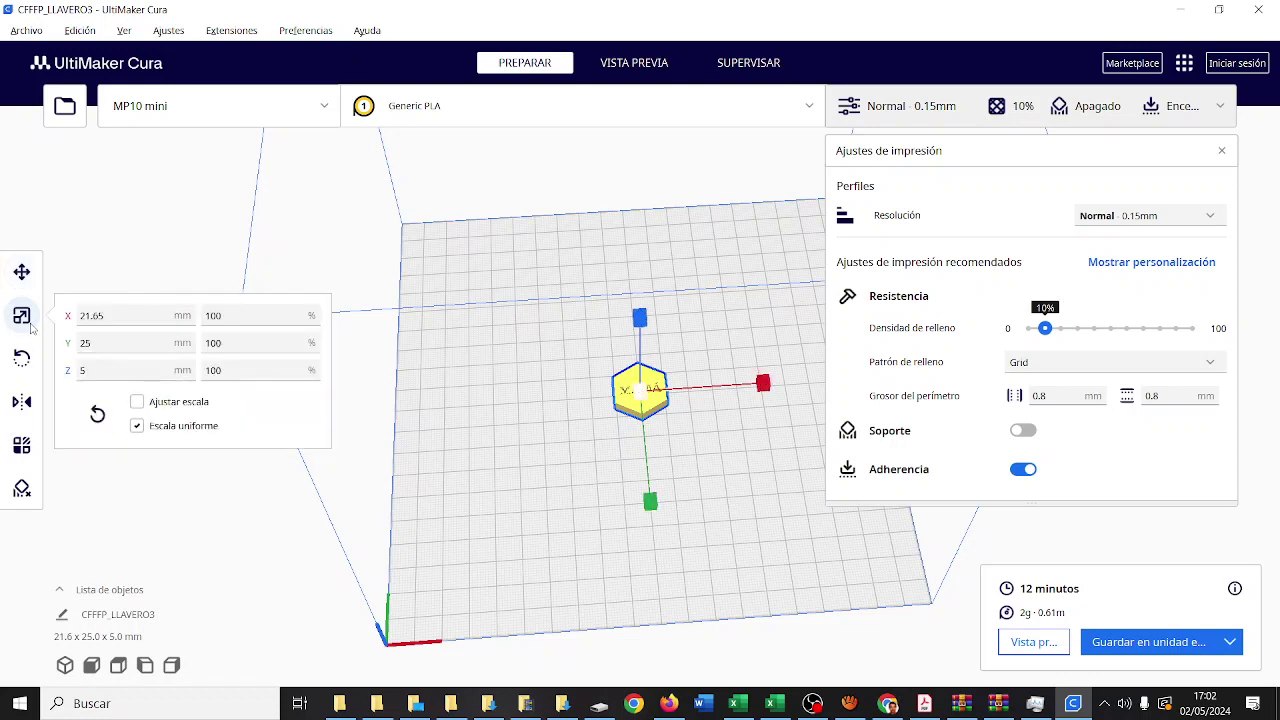
click(246, 316)
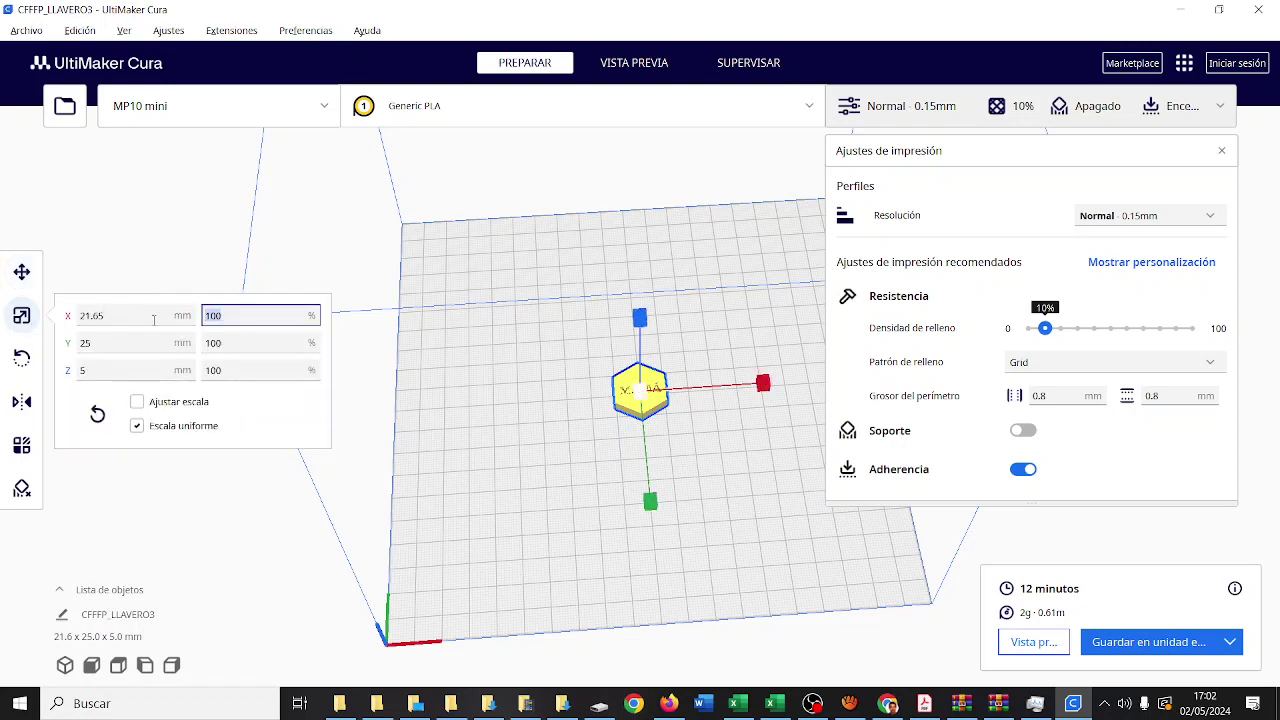
key(Return)
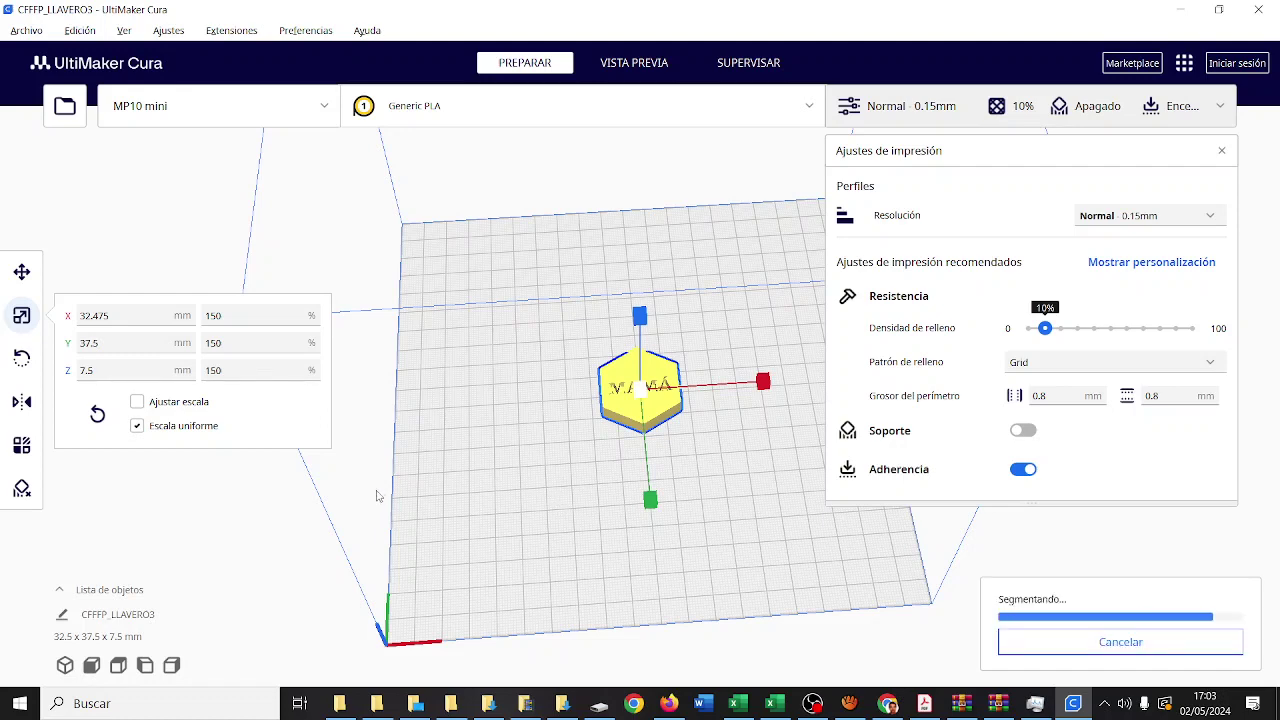
Save the sliced keychain to the removable drive and eject the drive
right_drag(338, 508, 362, 461)
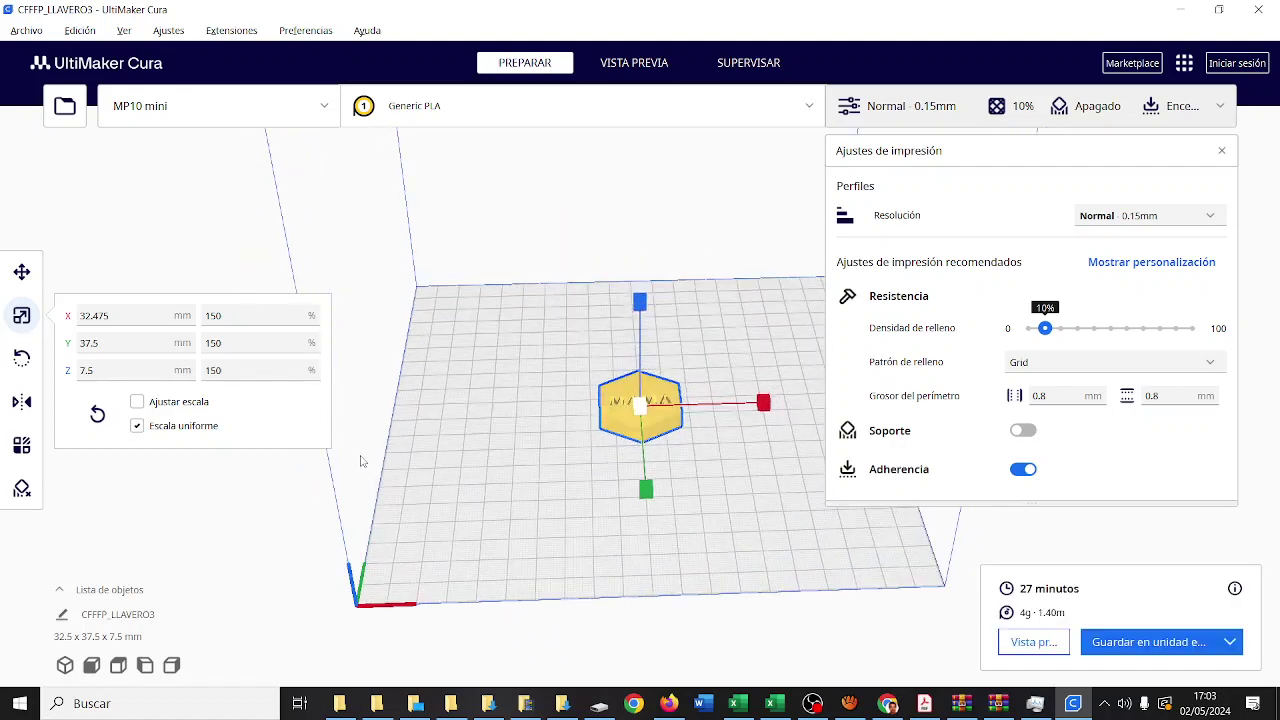
click(1148, 648)
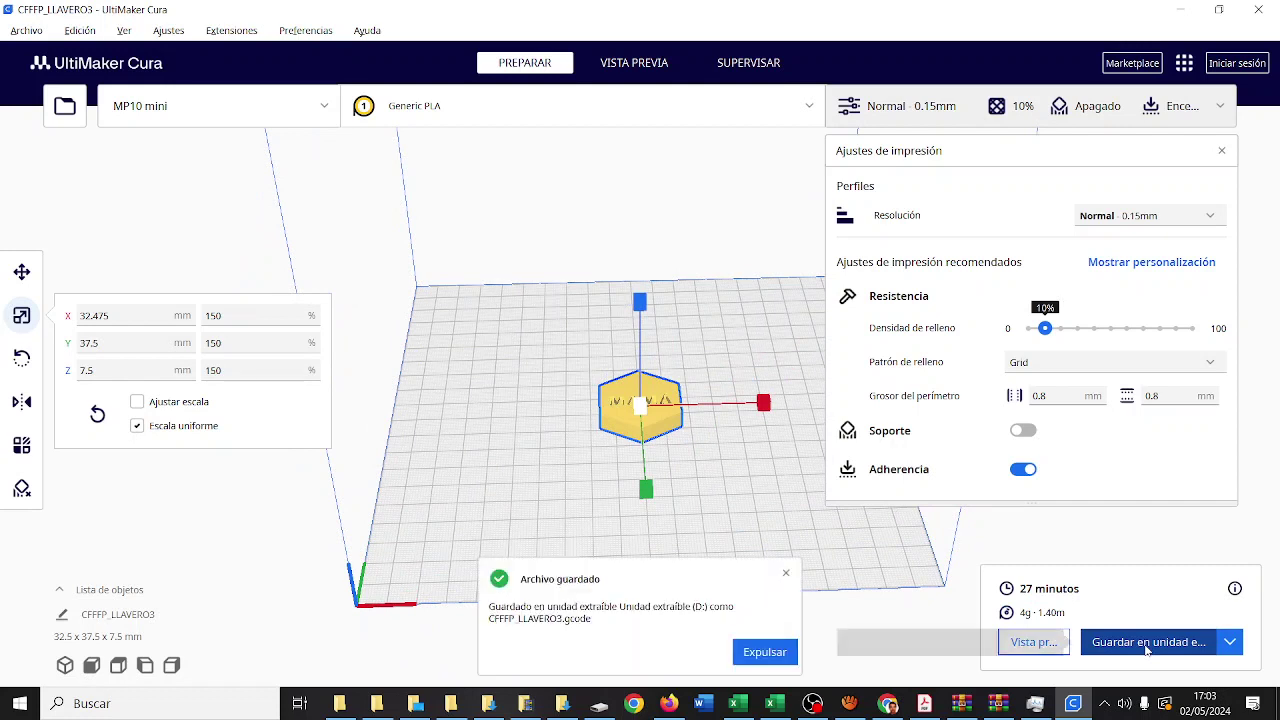
click(784, 655)
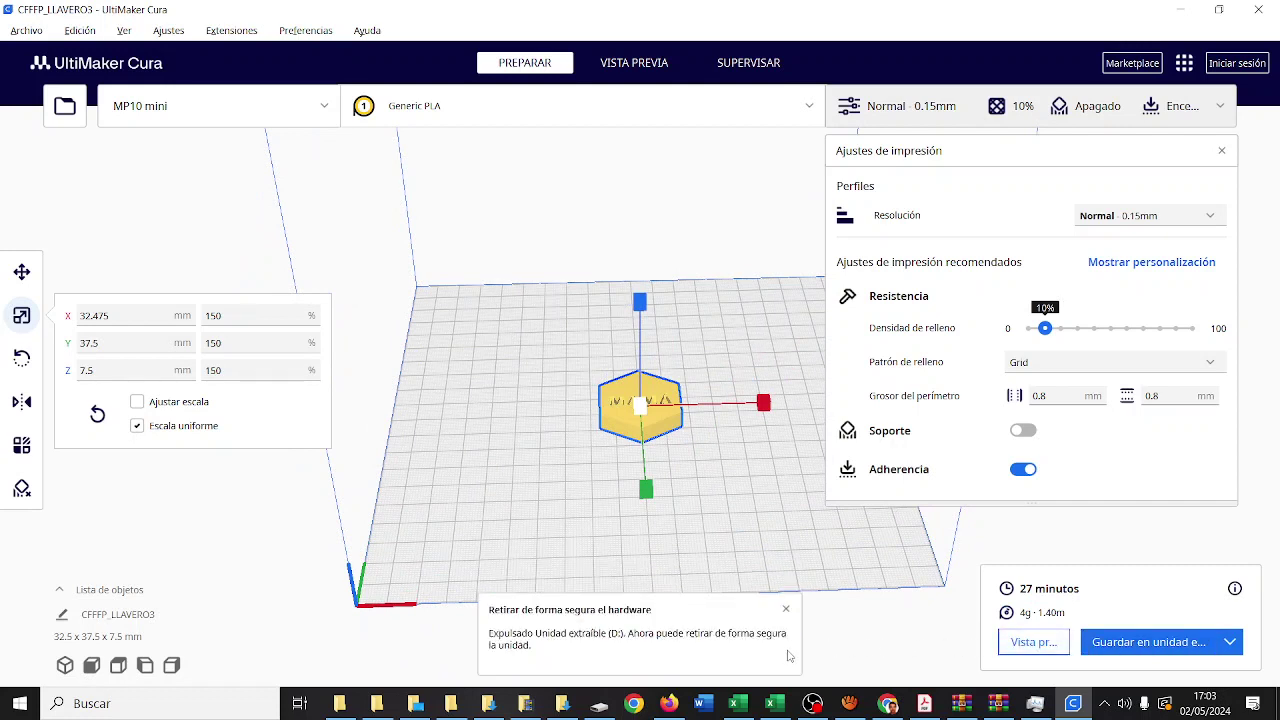